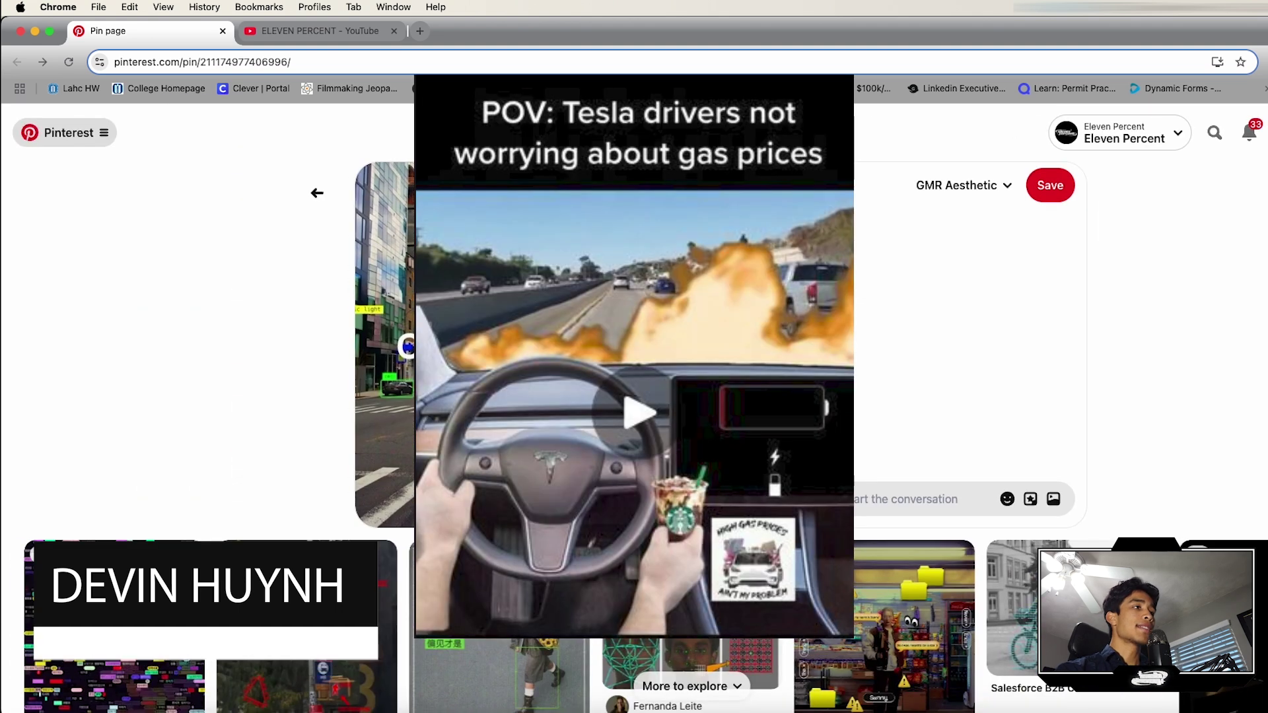
Scroll through the Computer Vision pin's object-detection reference images.
scroll(594, 432, "down", 1)
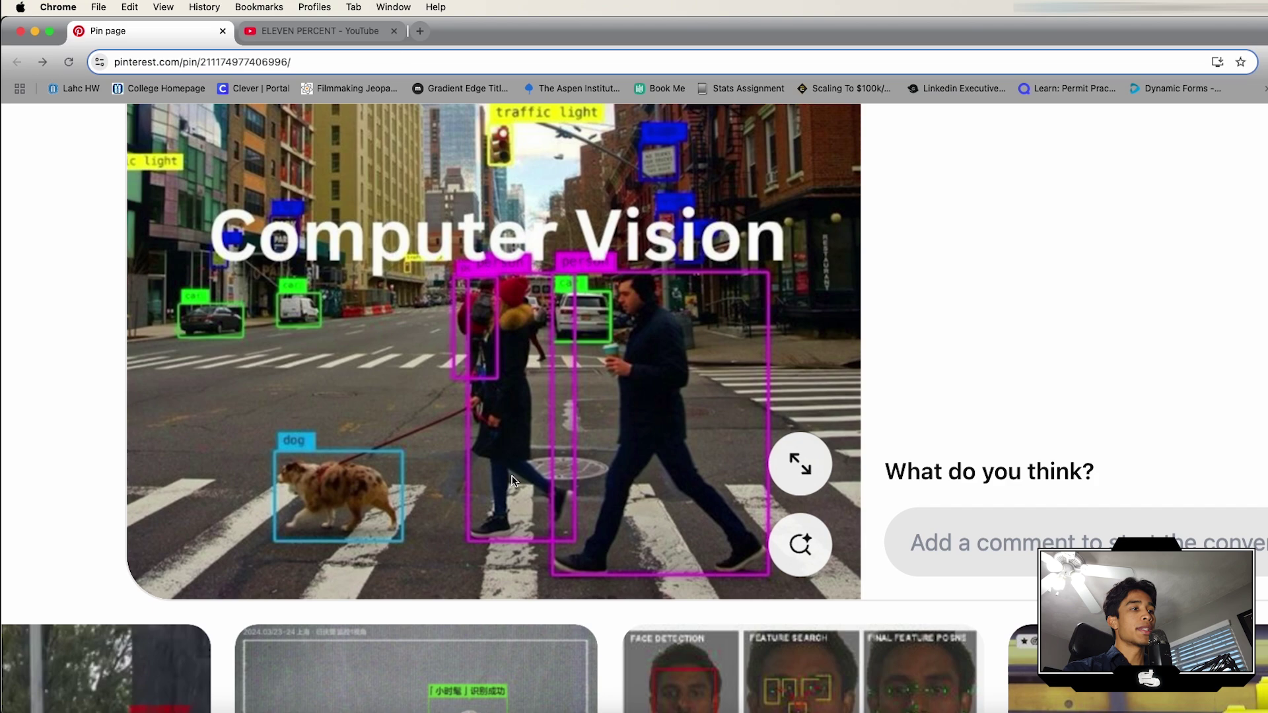
Bring After Effects forward and open the Tracker panel.
left_click(464, 693)
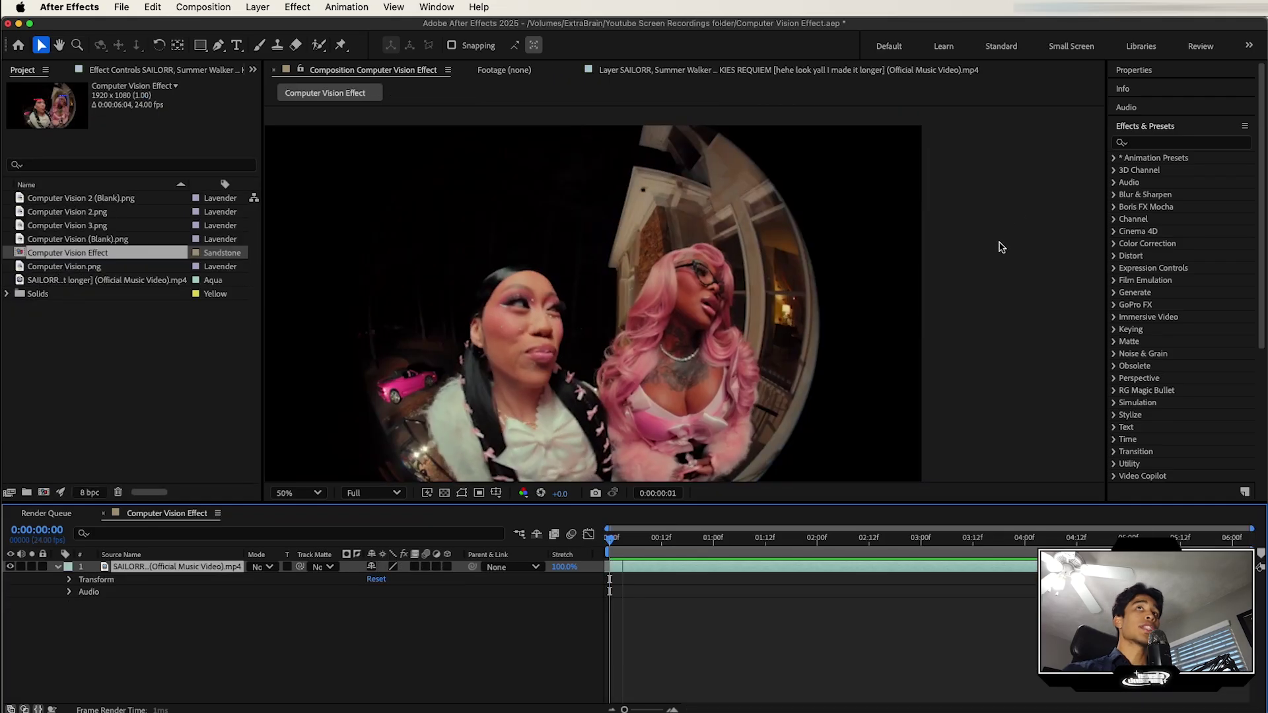
left_click(1162, 126)
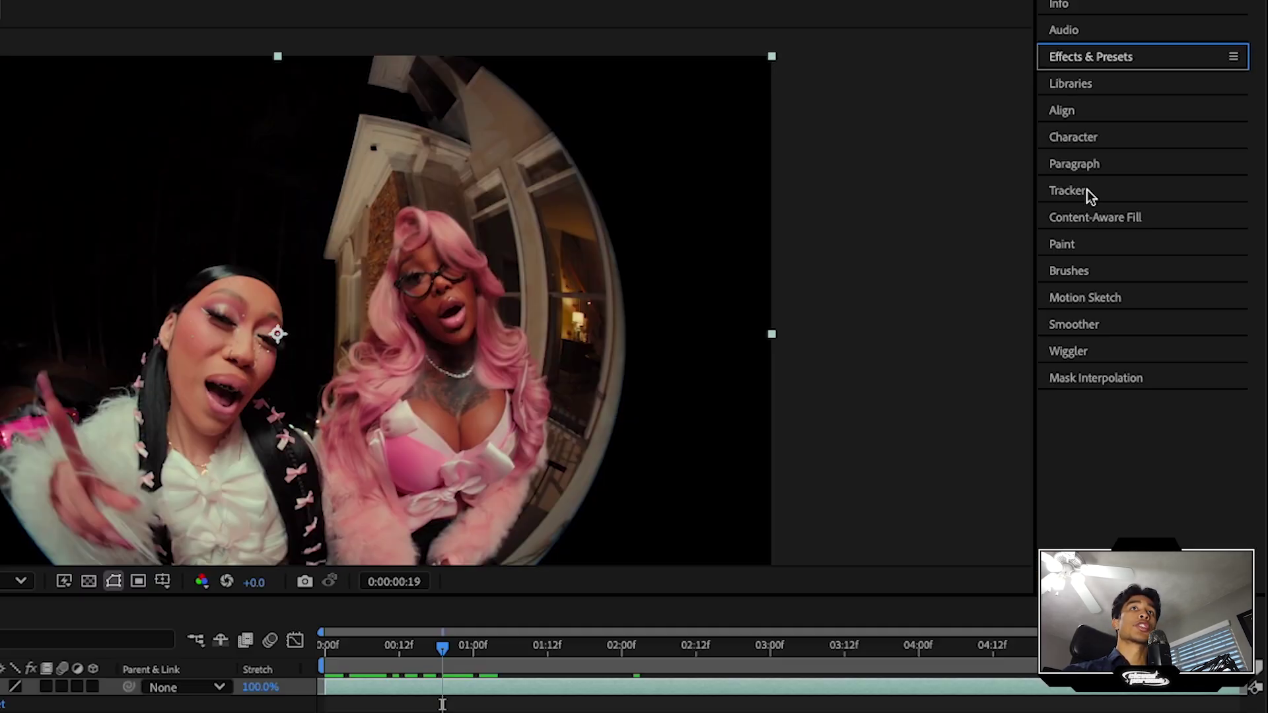
left_click(1141, 220)
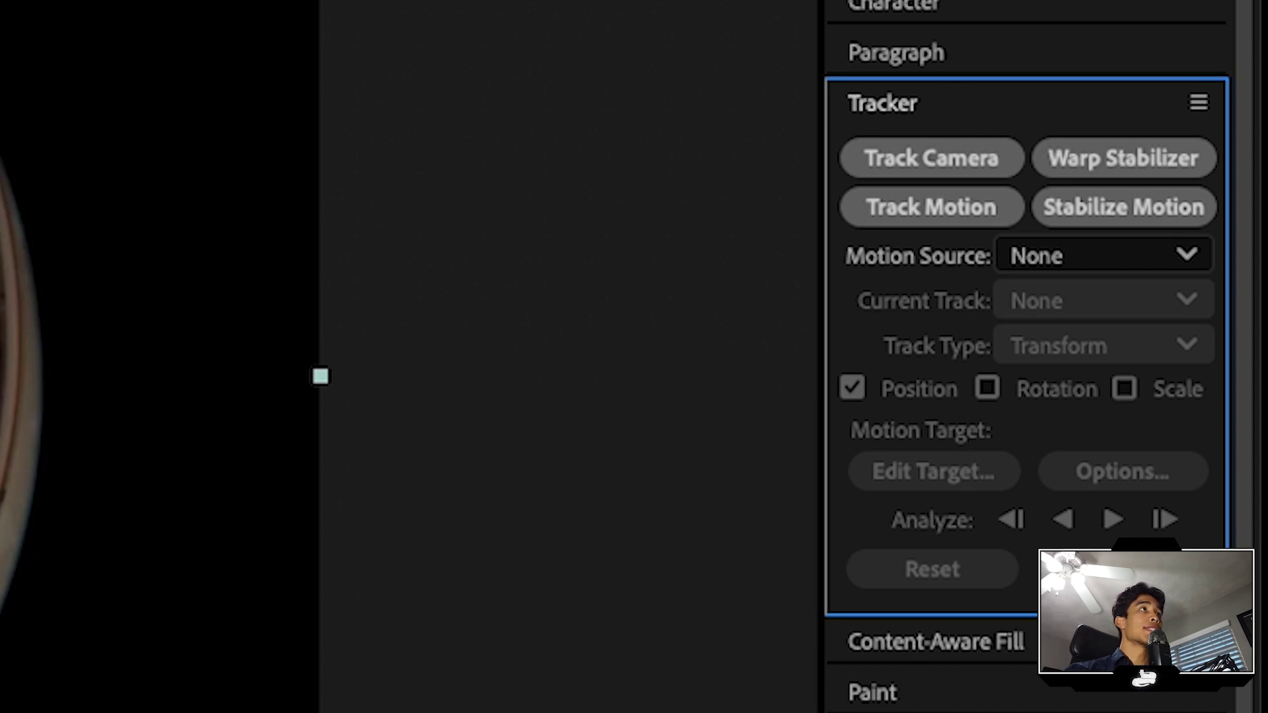
Switch to the All Panels workspace and start Track Motion on the music video layer.
left_click(306, 14)
mouse_move(292, 58)
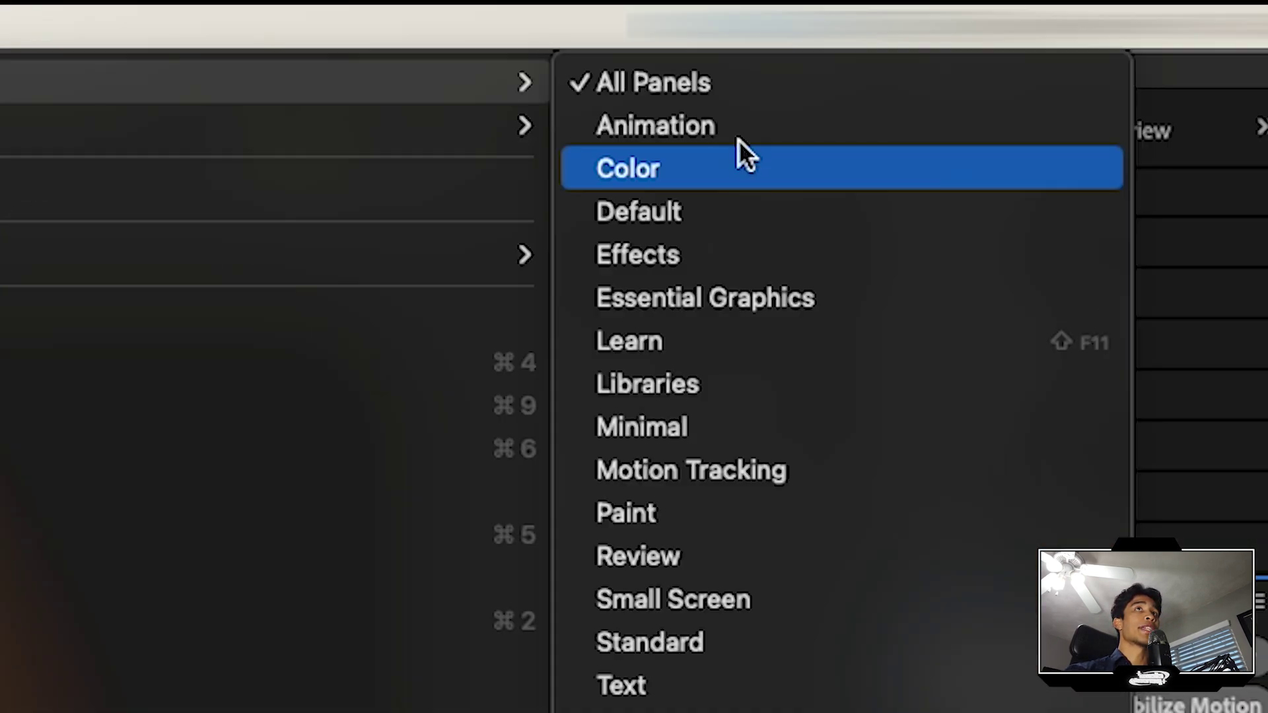
left_click(726, 86)
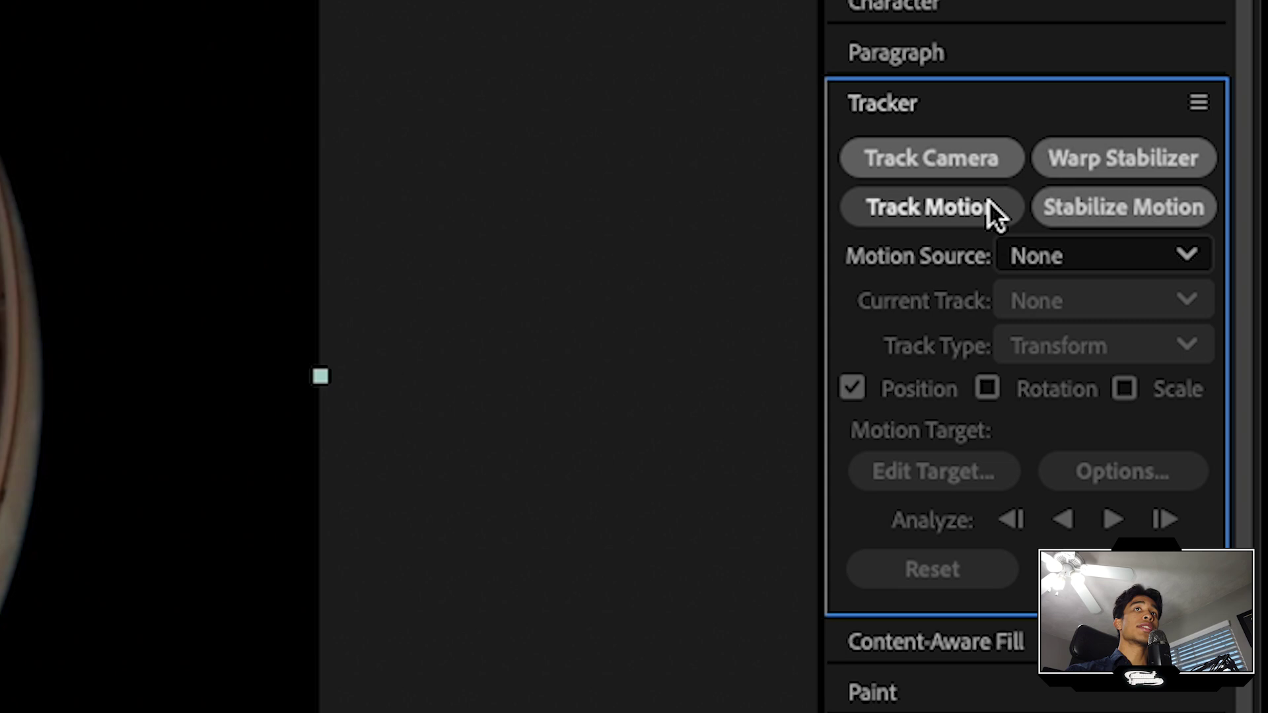
left_click(984, 201)
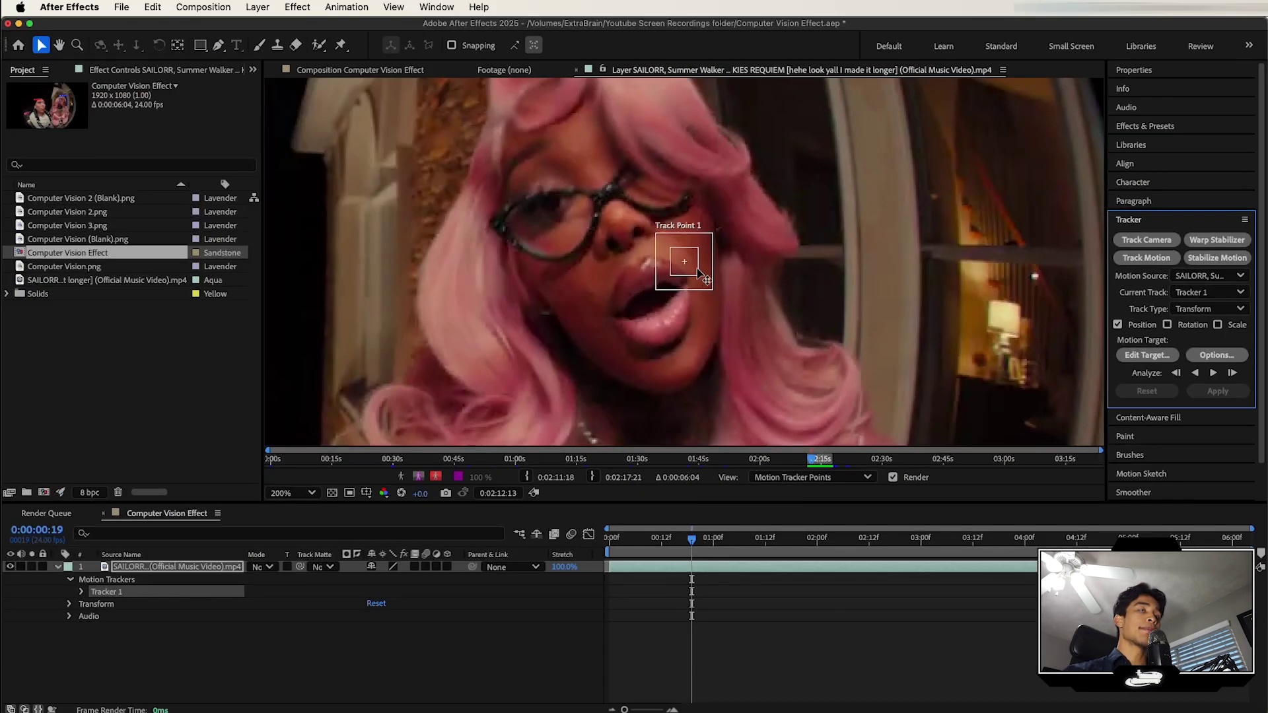
Place Track Point 1 on the left singer's eye, enlarge its search box, and return to frame 0.
mouse_move(698, 273)
left_mouse_down()
mouse_move(686, 266)
mouse_move(843, 312)
mouse_move(462, 309)
mouse_move(401, 330)
mouse_move(777, 320)
mouse_move(540, 307)
mouse_move(403, 331)
left_mouse_up()
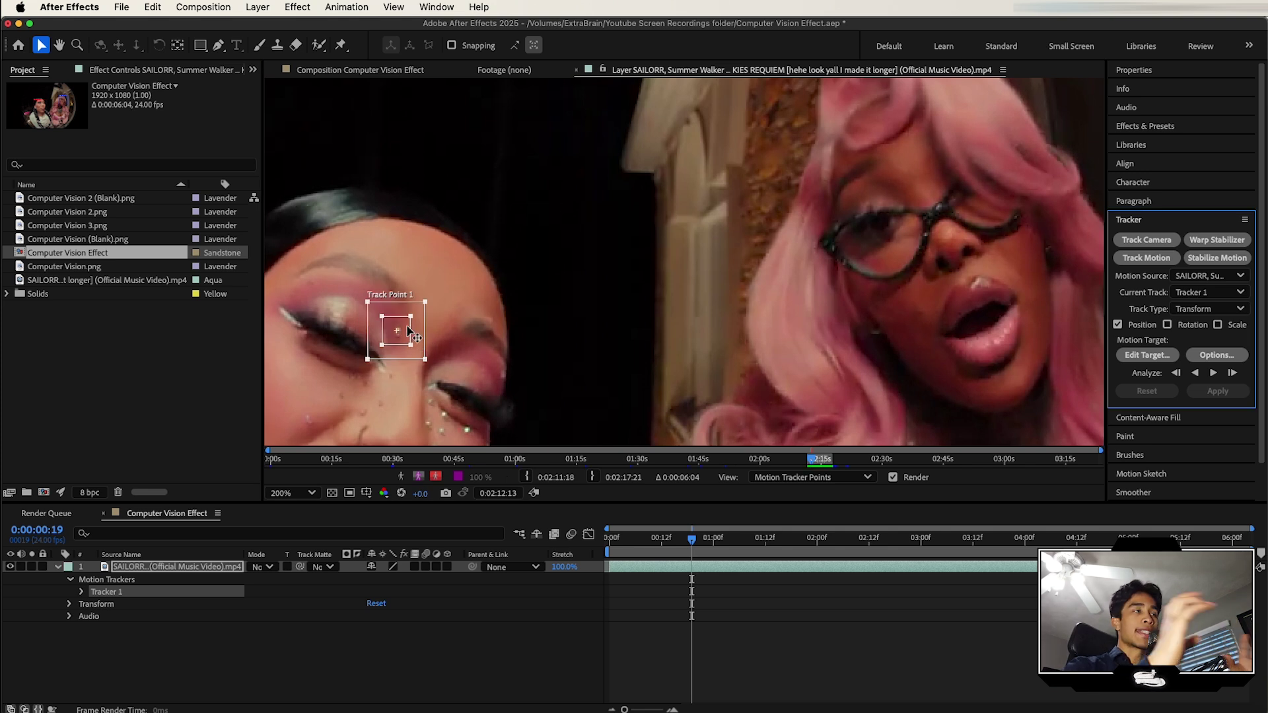
mouse_move(426, 305)
left_mouse_down()
mouse_move(429, 283)
mouse_move(459, 271)
mouse_move(430, 296)
left_mouse_up()
left_click_drag(692, 539, 588, 551)
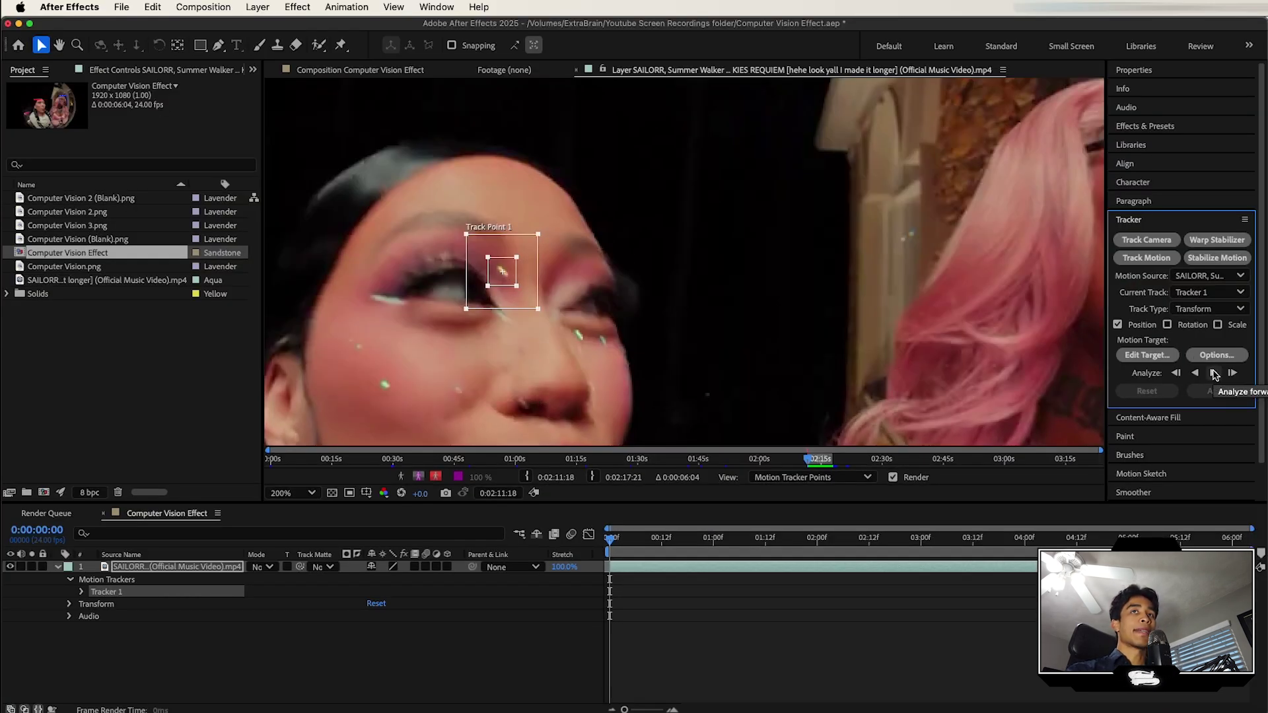
Analyze Track Point 1 forward, then drag two stray track points back onto the motion path.
left_click(1214, 373)
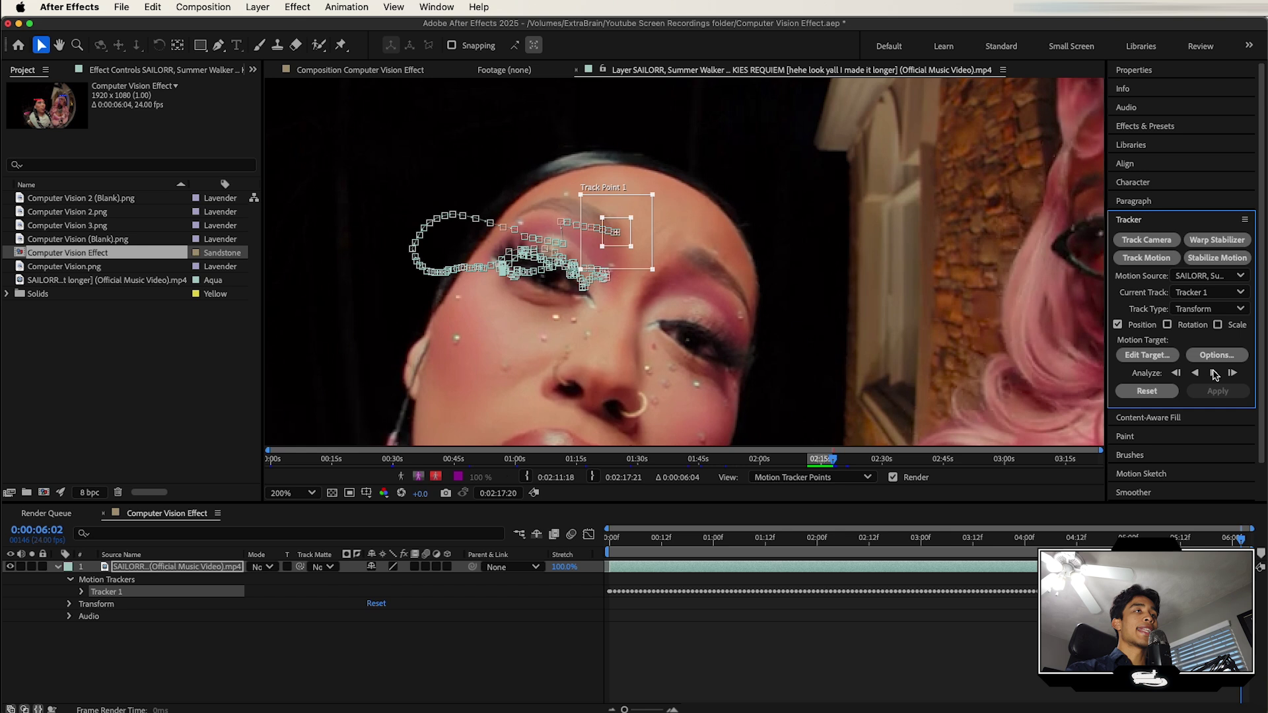
left_click_drag(1240, 537, 1116, 537)
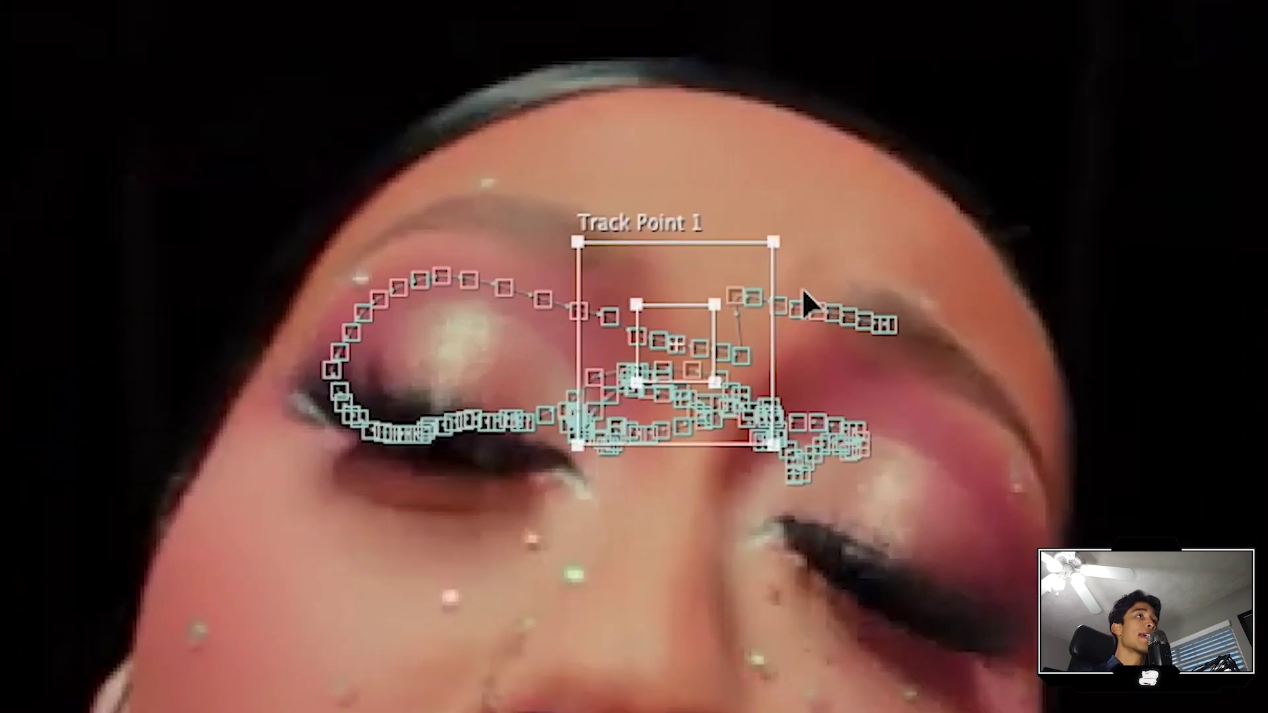
left_click_drag(741, 299, 741, 311)
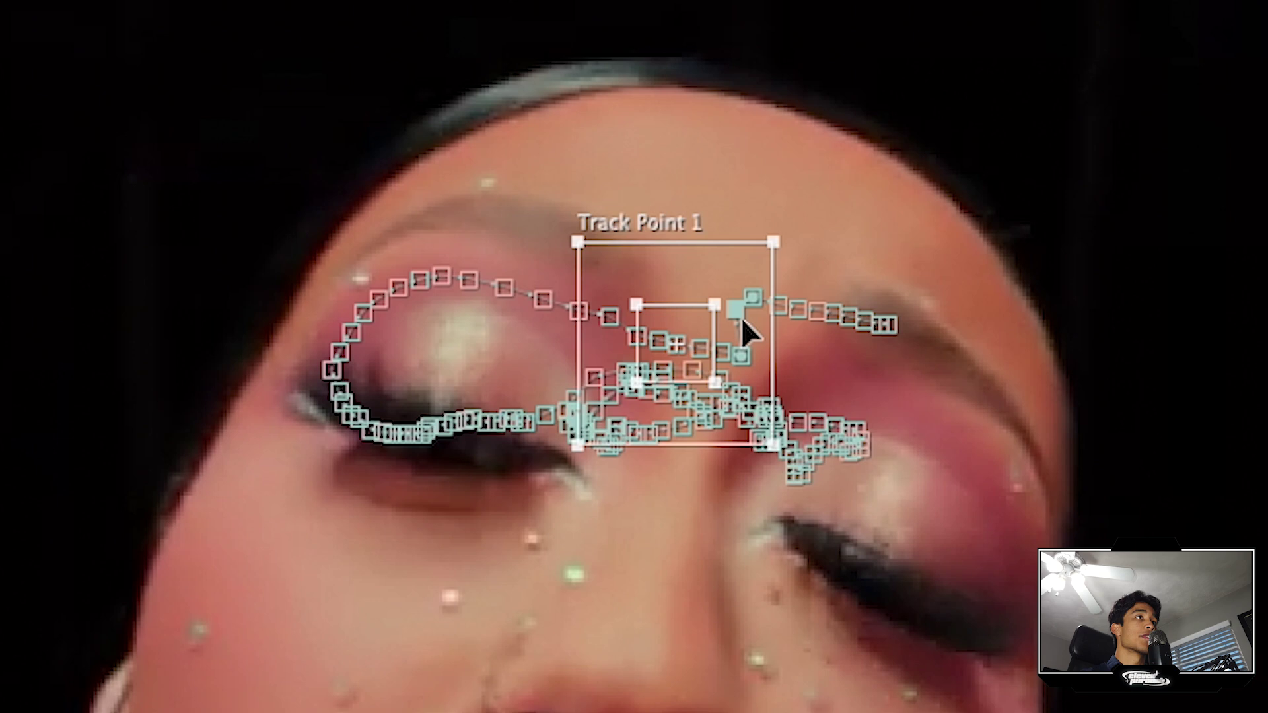
left_click_drag(759, 302, 776, 356)
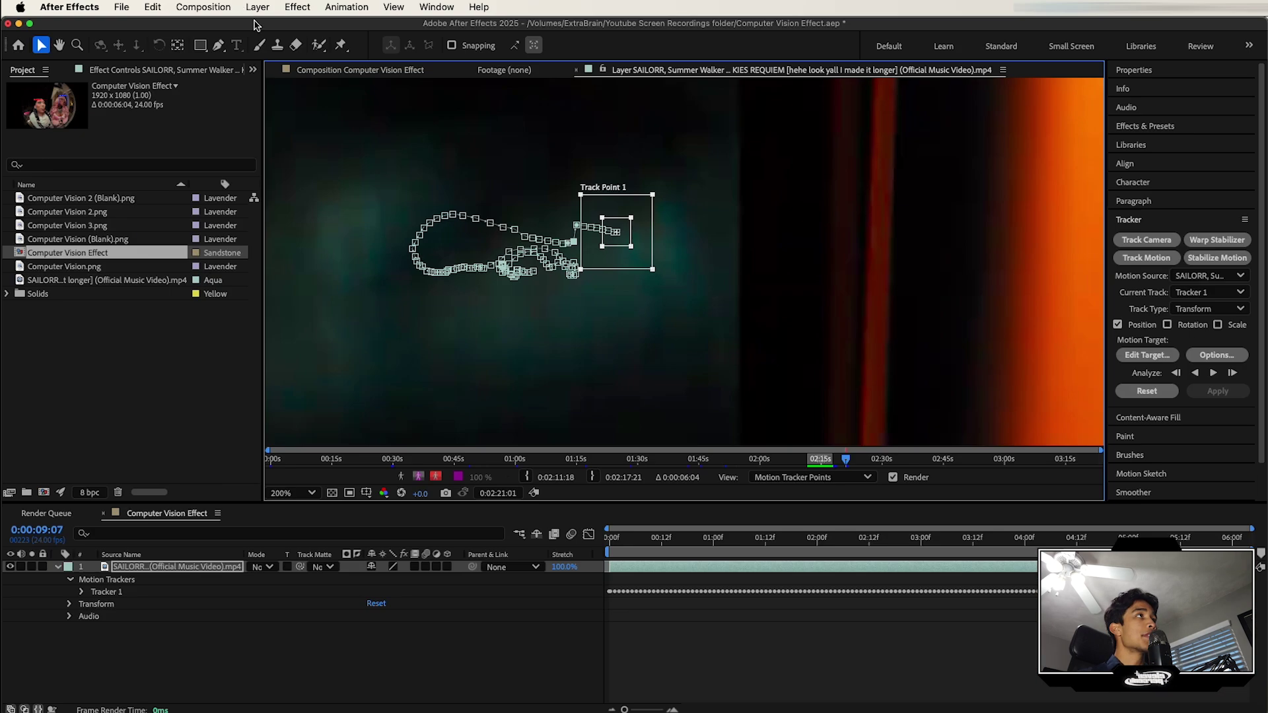
Add a new Null Object layer, Null 3, via Layer > New.
left_click(239, 6)
mouse_move(524, 83)
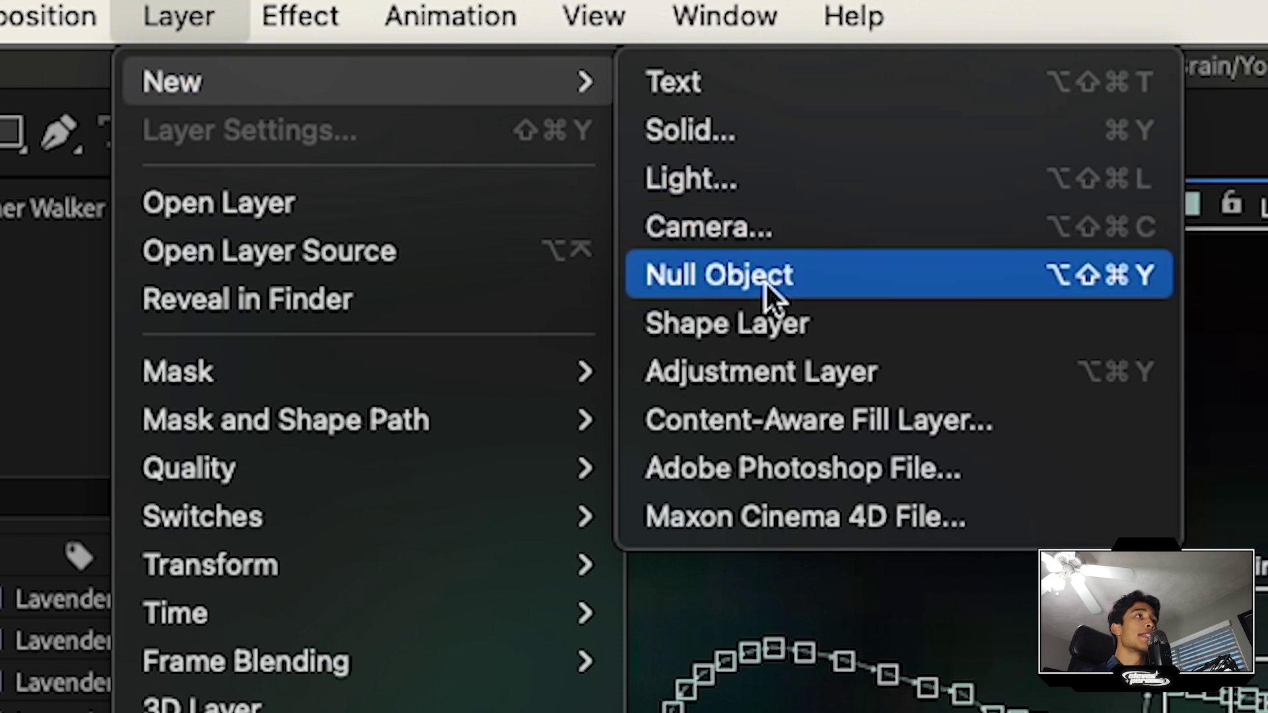
left_click(764, 280)
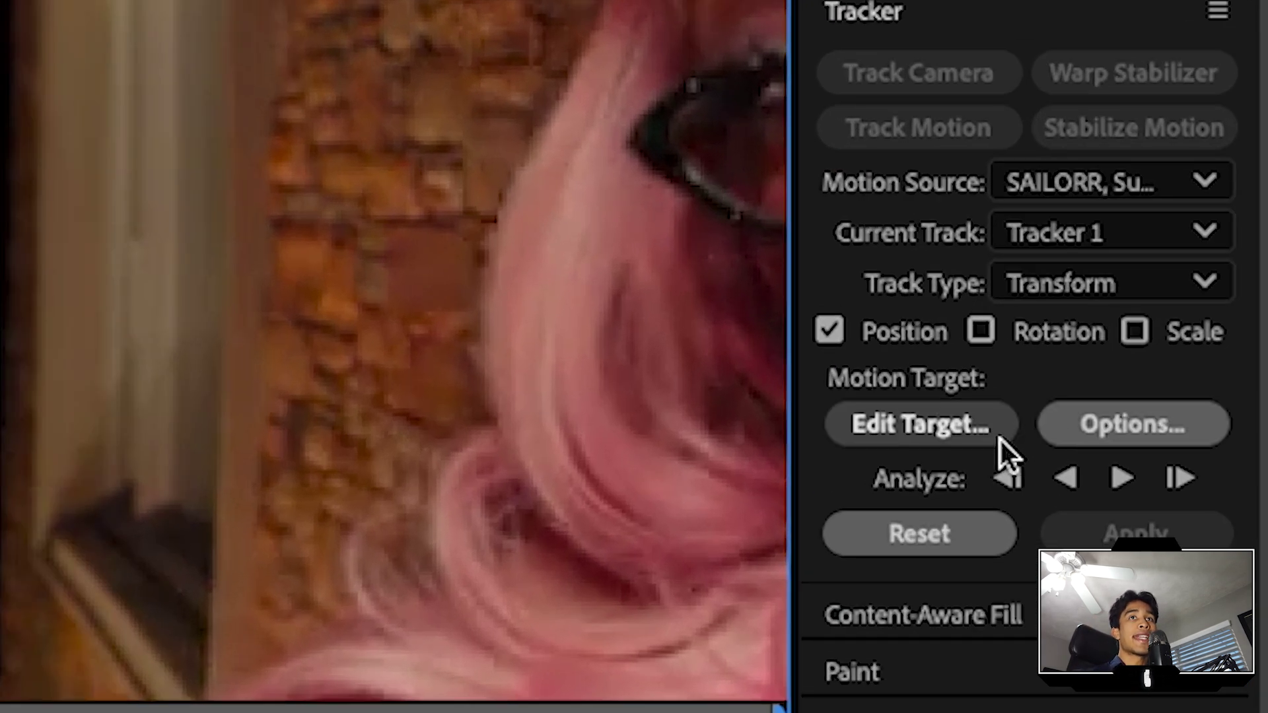
Set Null 3 as the motion target and apply the track in X and Y.
left_click(1000, 437)
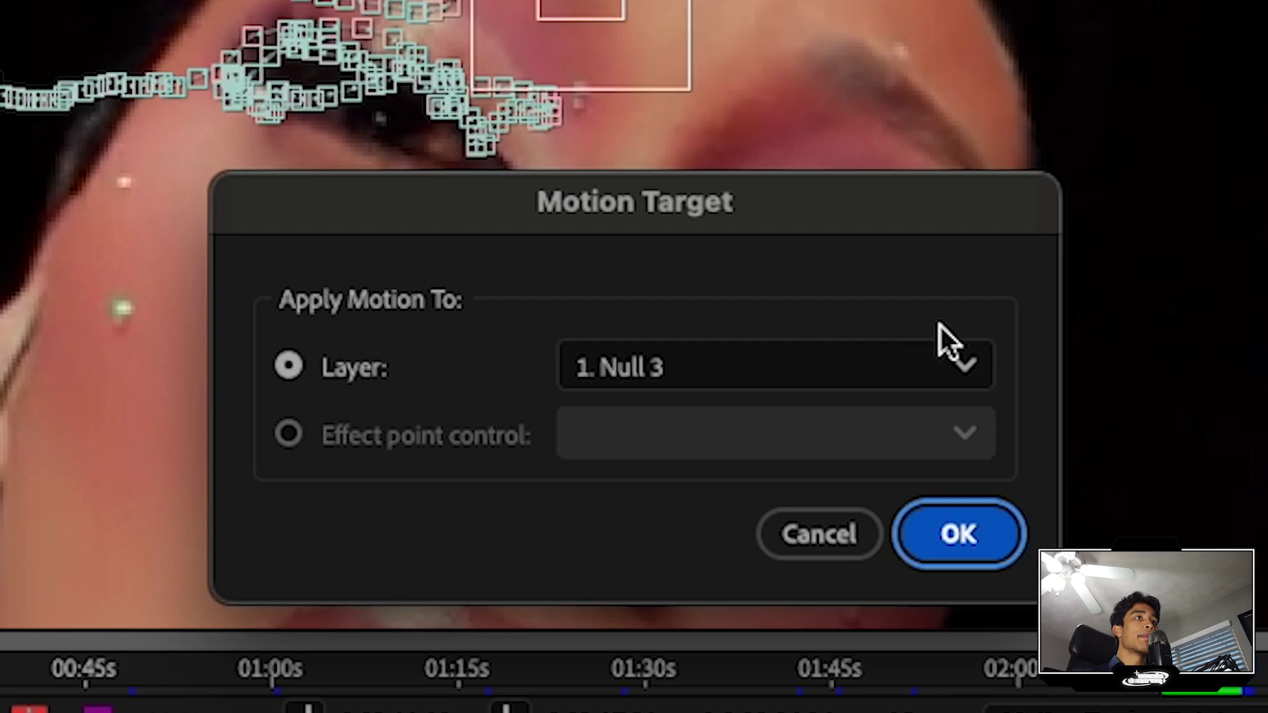
left_click(880, 355)
left_click(788, 419)
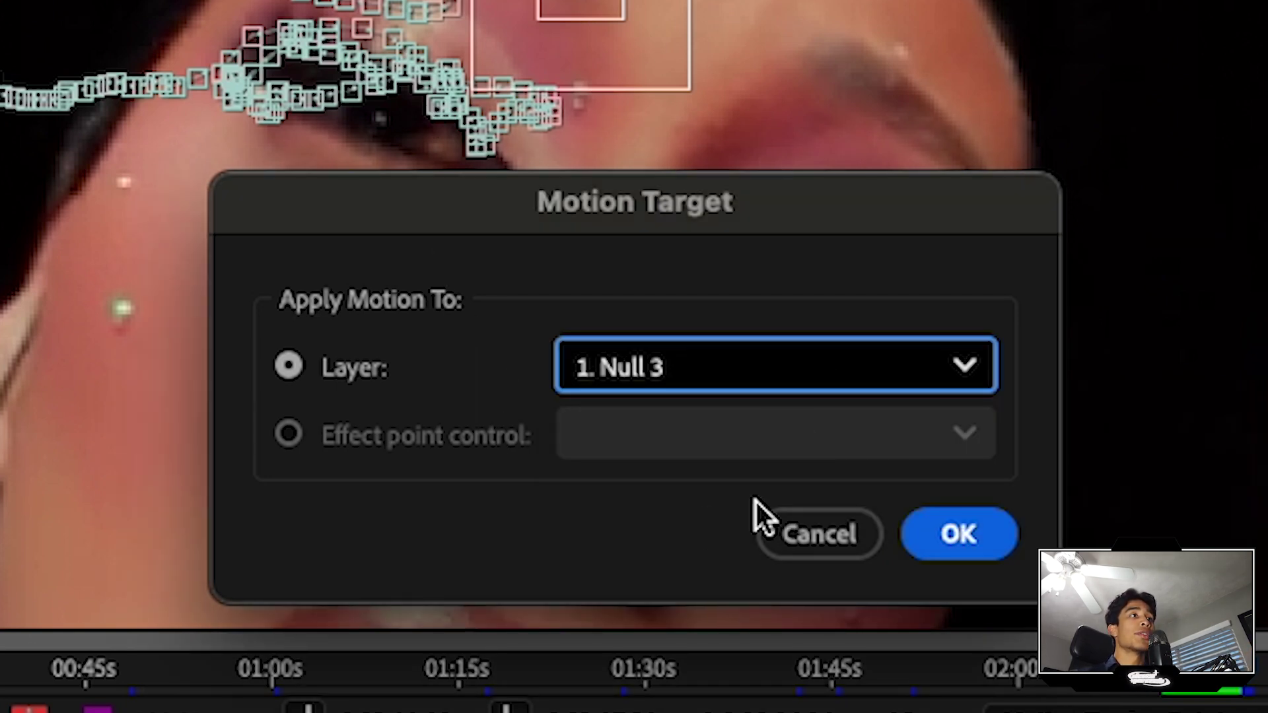
left_click(958, 535)
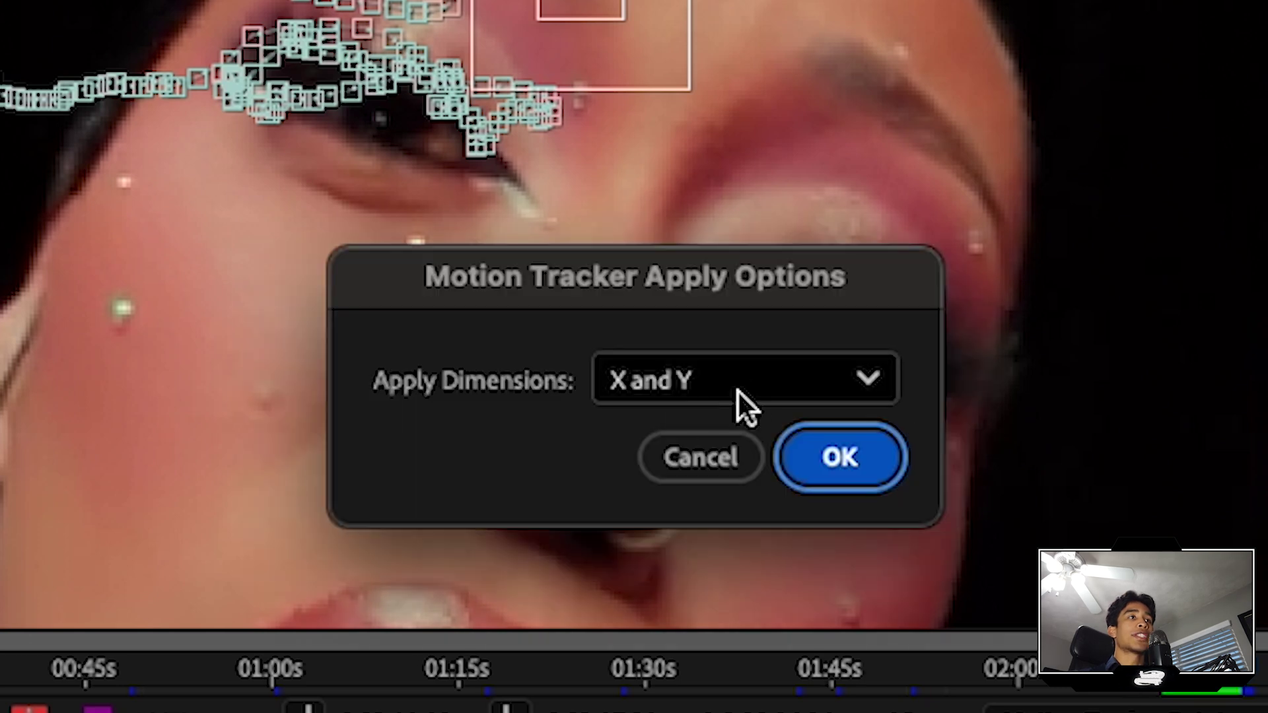
left_click(752, 382)
left_click(758, 383)
left_click(852, 466)
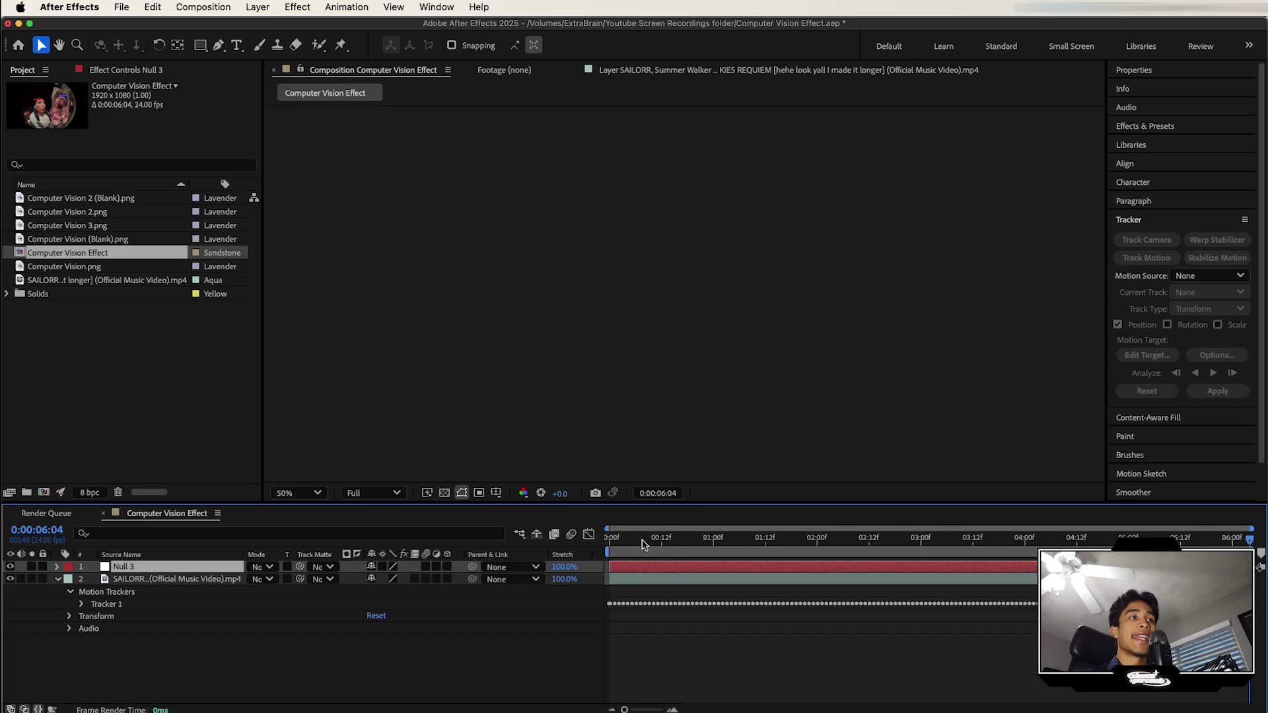
Preview the composition to check the null follows the face, then return to the start.
key("space")
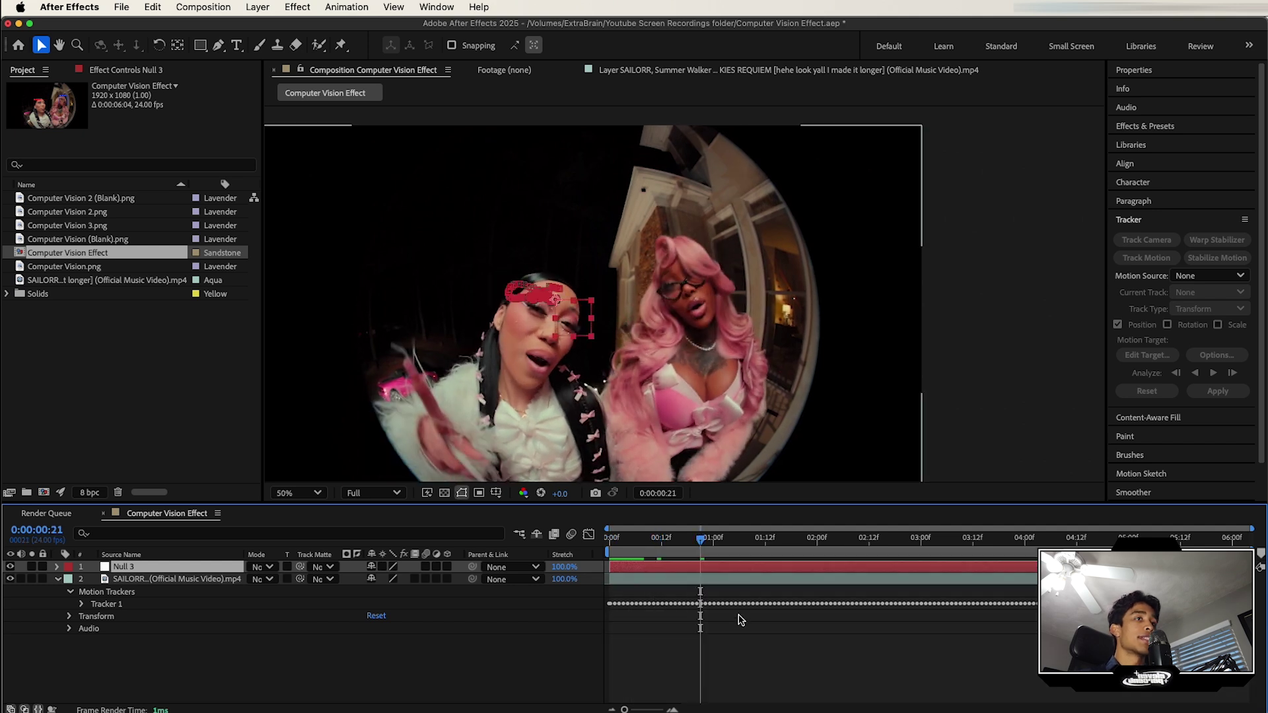
left_click(937, 543)
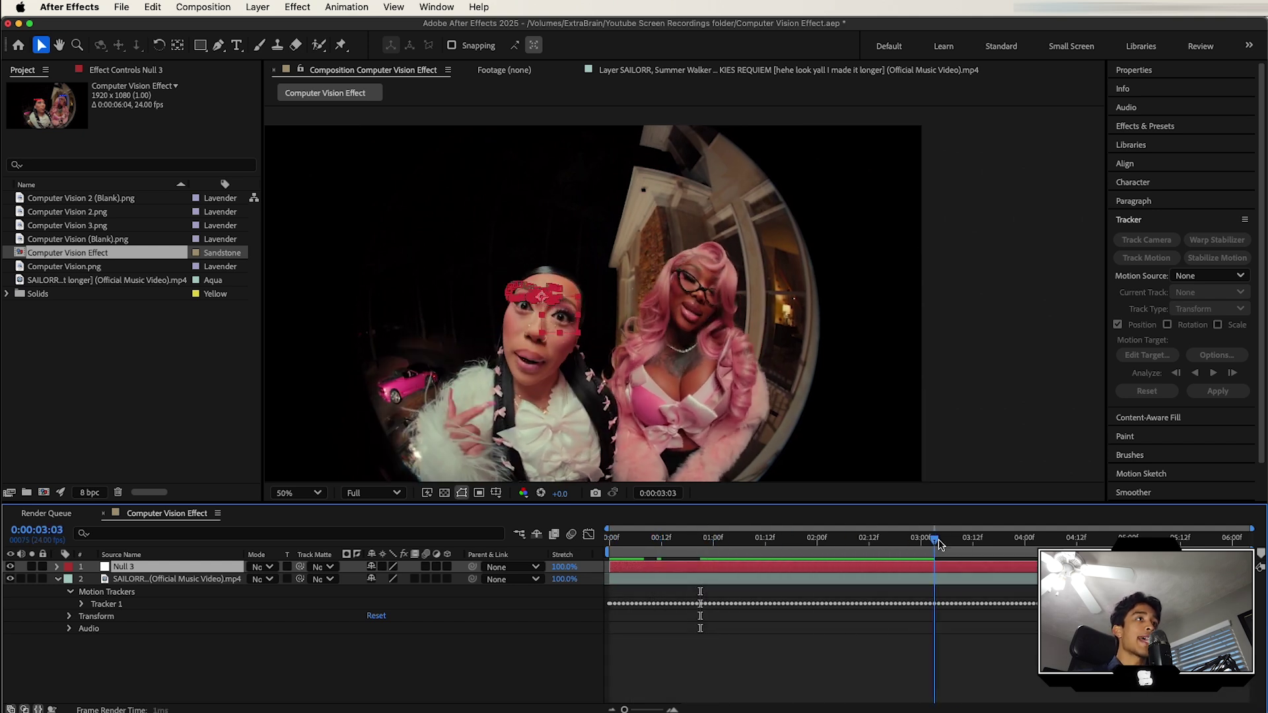
left_click_drag(937, 543, 606, 570)
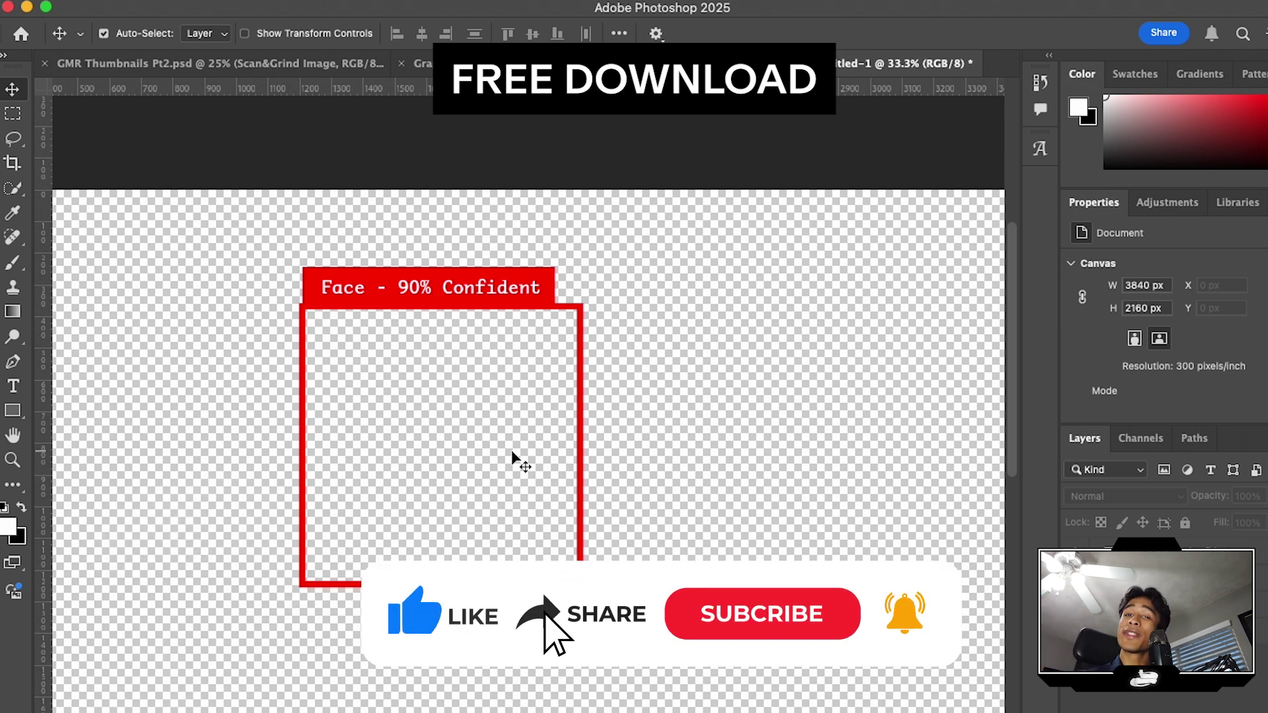
Select the 'Face - 90% Confident' text on the red box graphic in Photoshop.
left_click(462, 289)
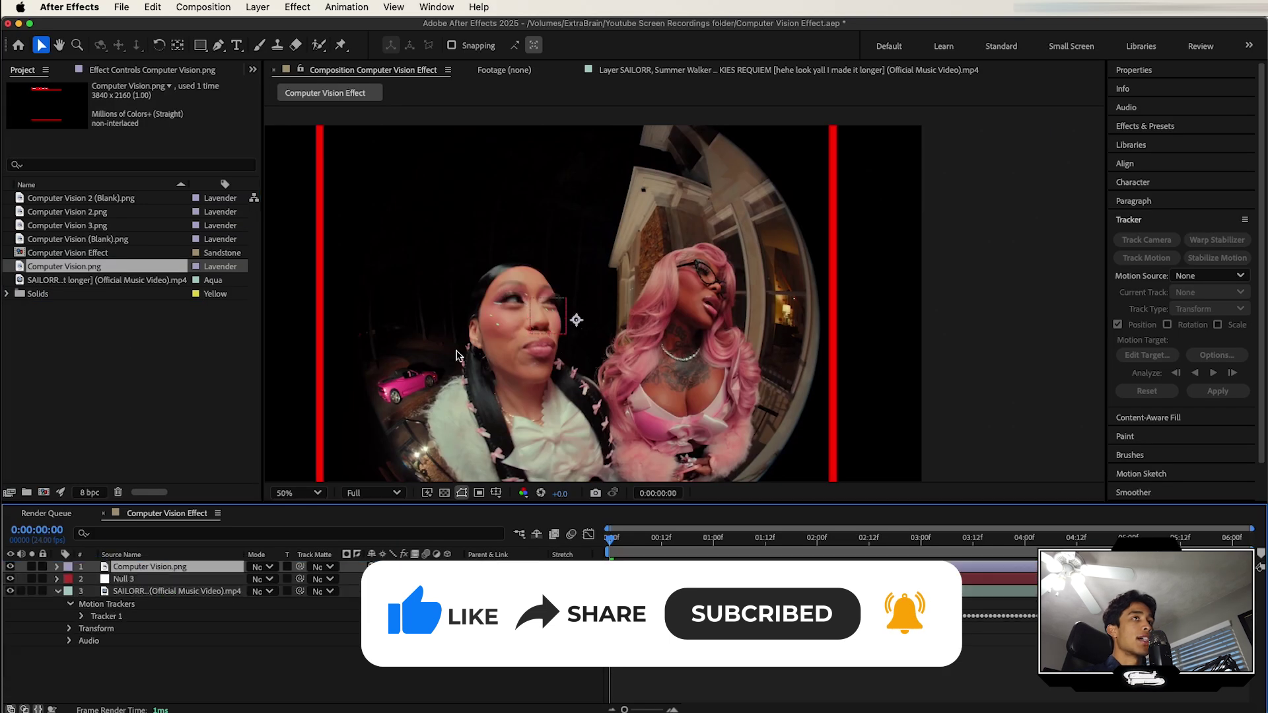
Scale the red face box down and position it over the left singer's face.
key("comma")
left_click_drag(978, 307, 703, 302)
key("period")
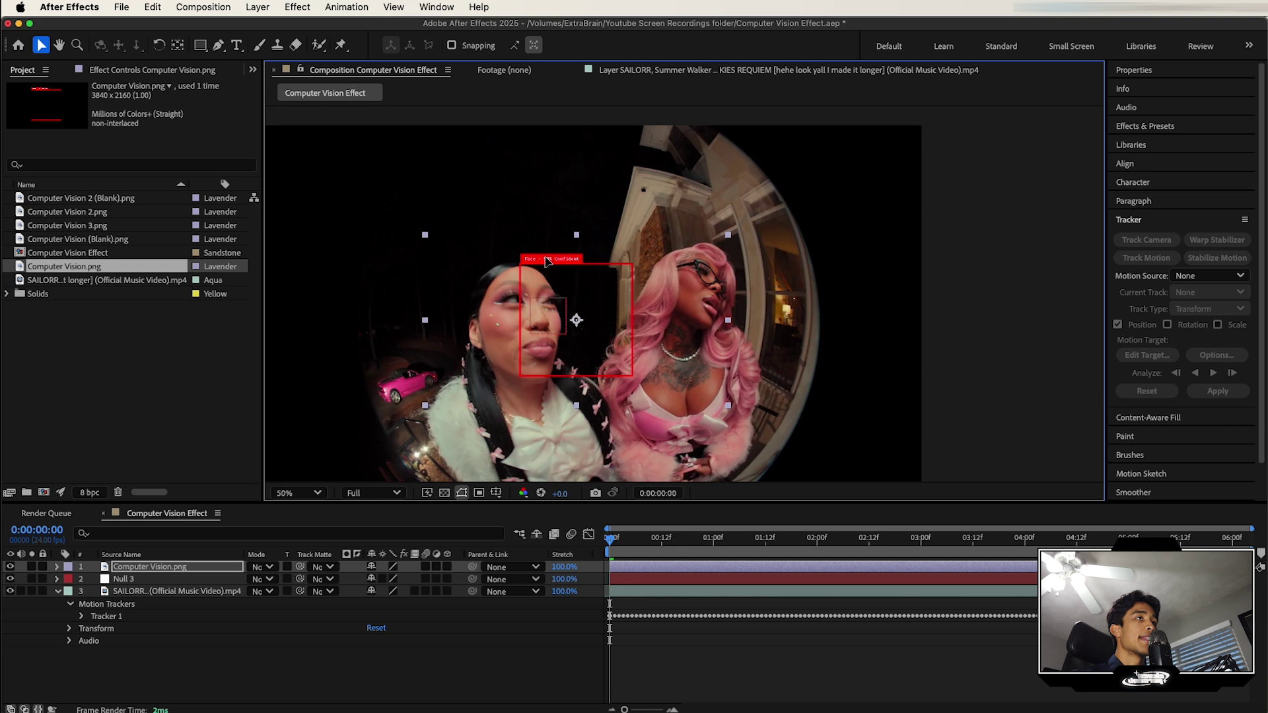
left_click_drag(547, 261, 504, 263)
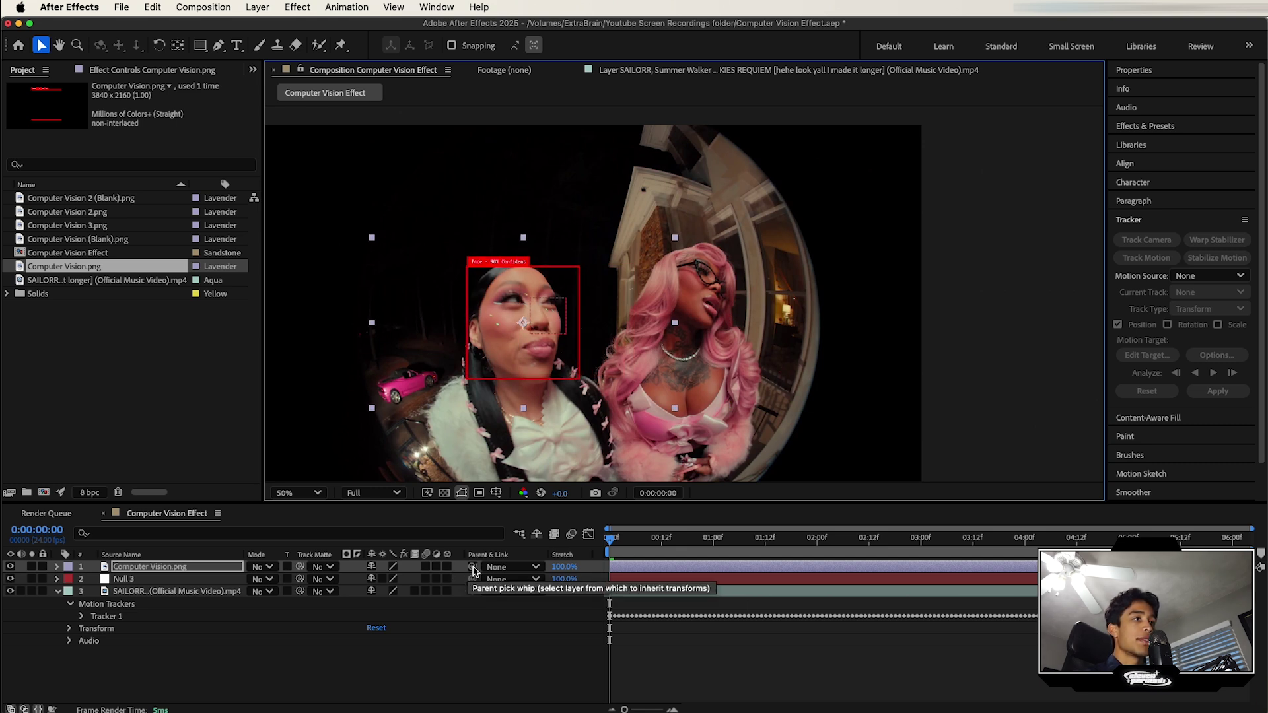
Parent Computer Vision.png to Null 3 and preview that the box follows the face.
left_click_drag(473, 569, 440, 562)
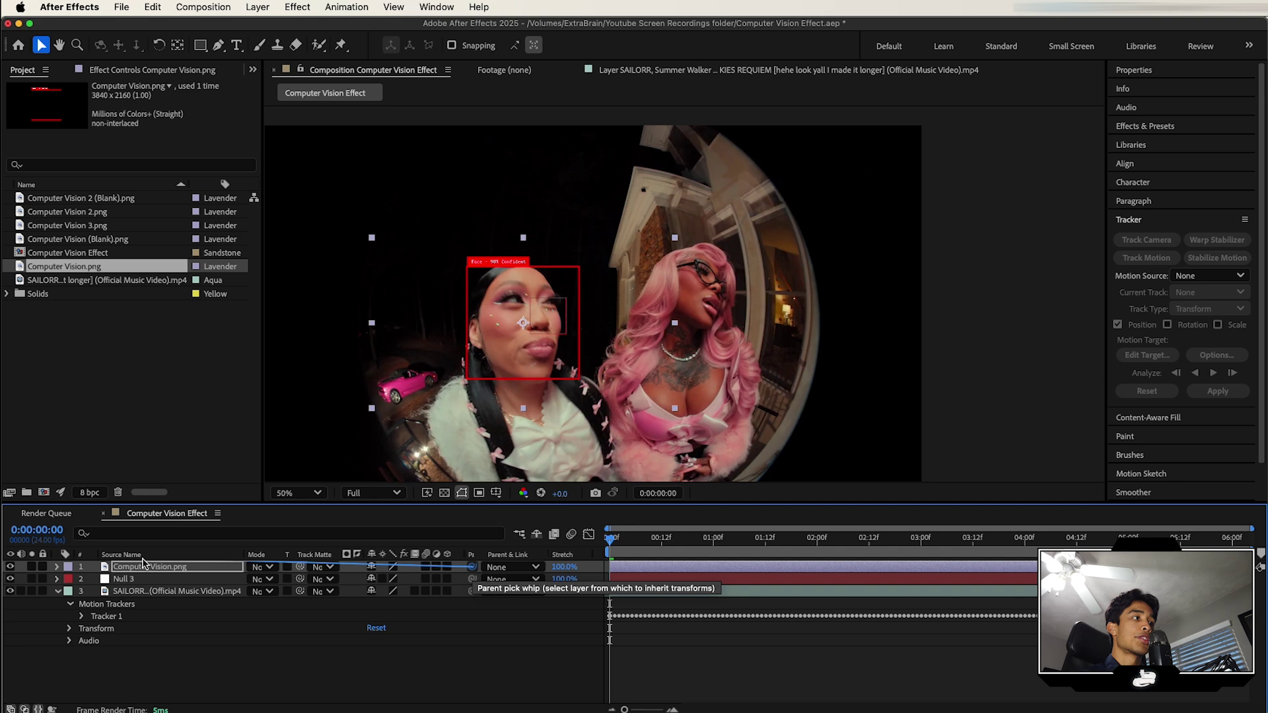
left_click_drag(144, 562, 130, 587)
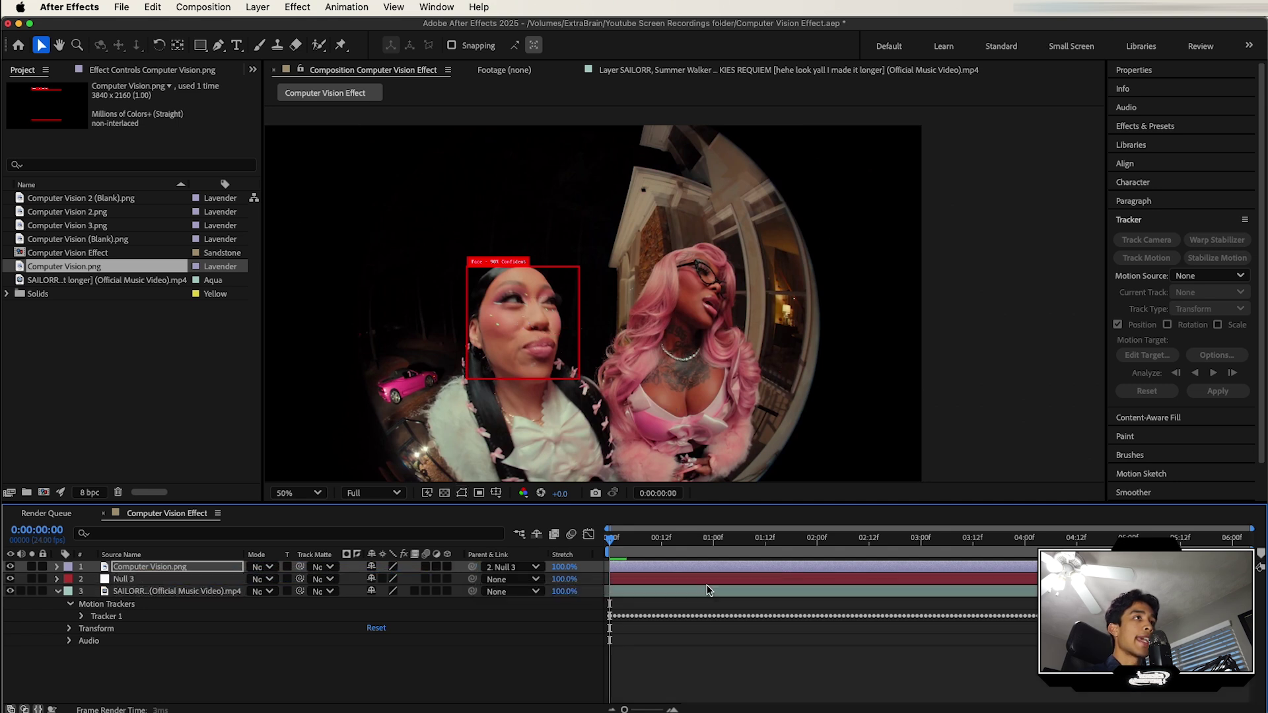
key("space")
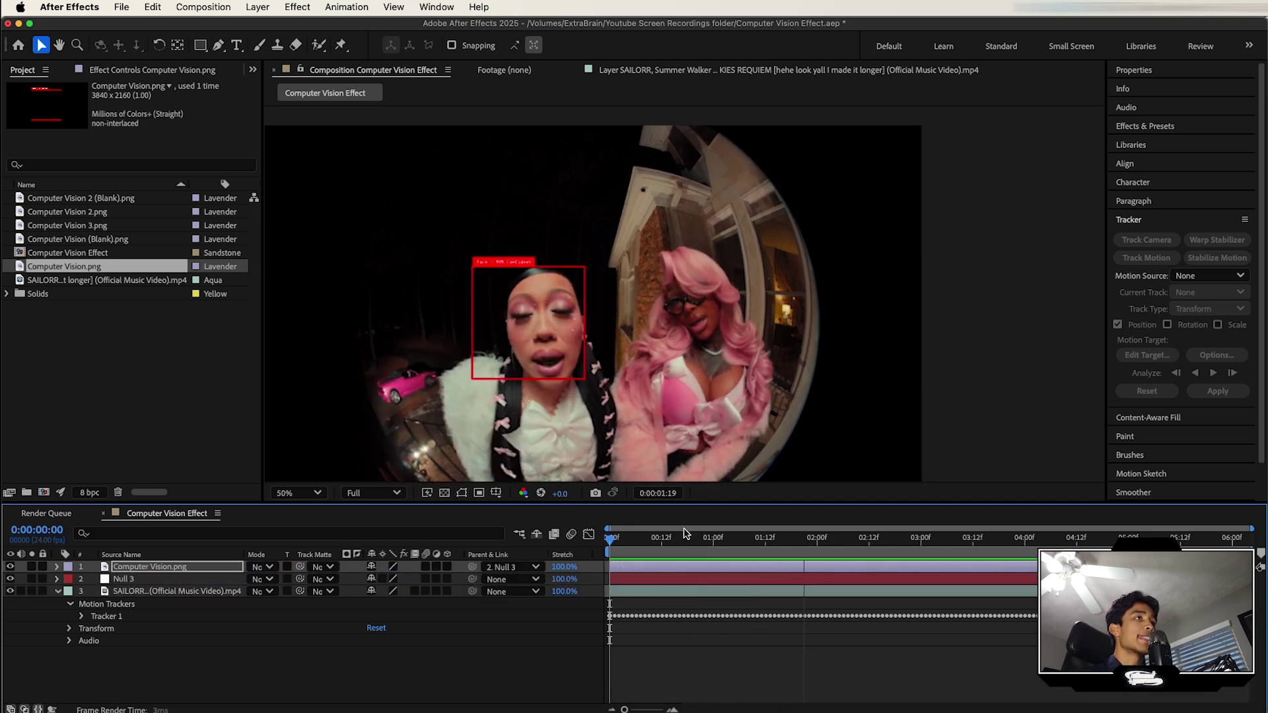
left_click(602, 319)
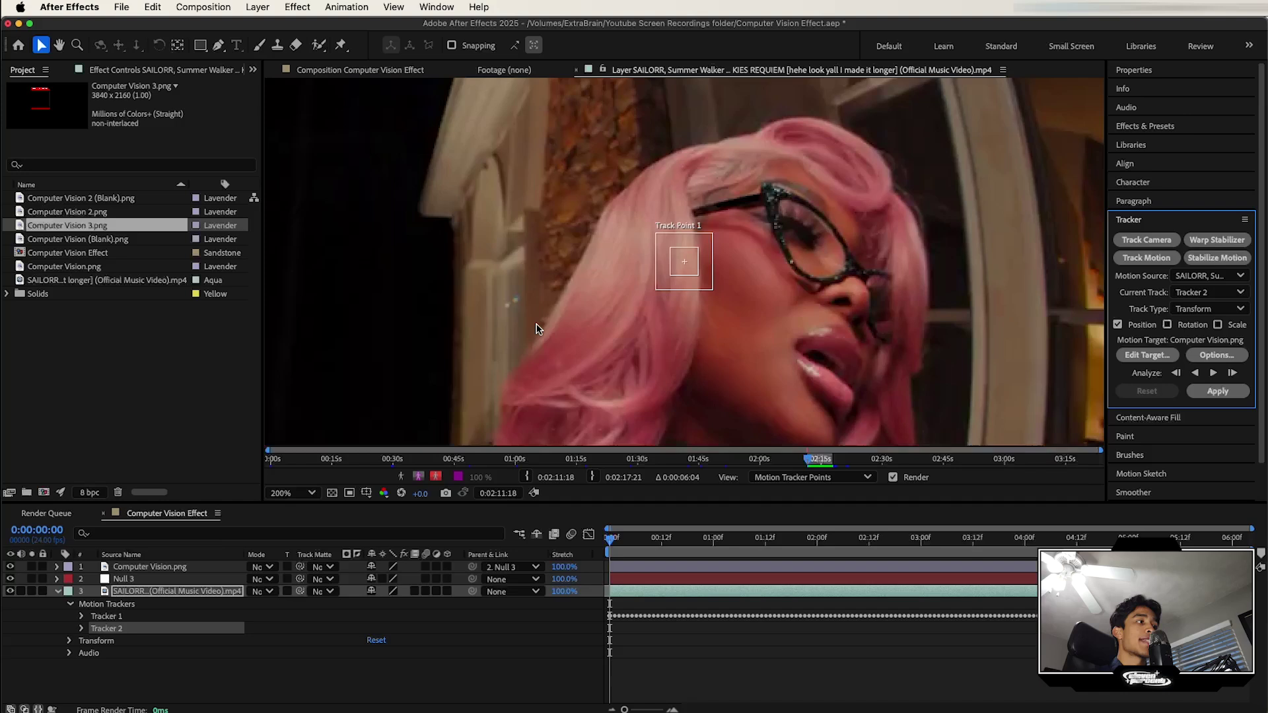
Move Tracker 2's track point onto the pink-haired singer's glasses frame.
left_click_drag(682, 259, 763, 188)
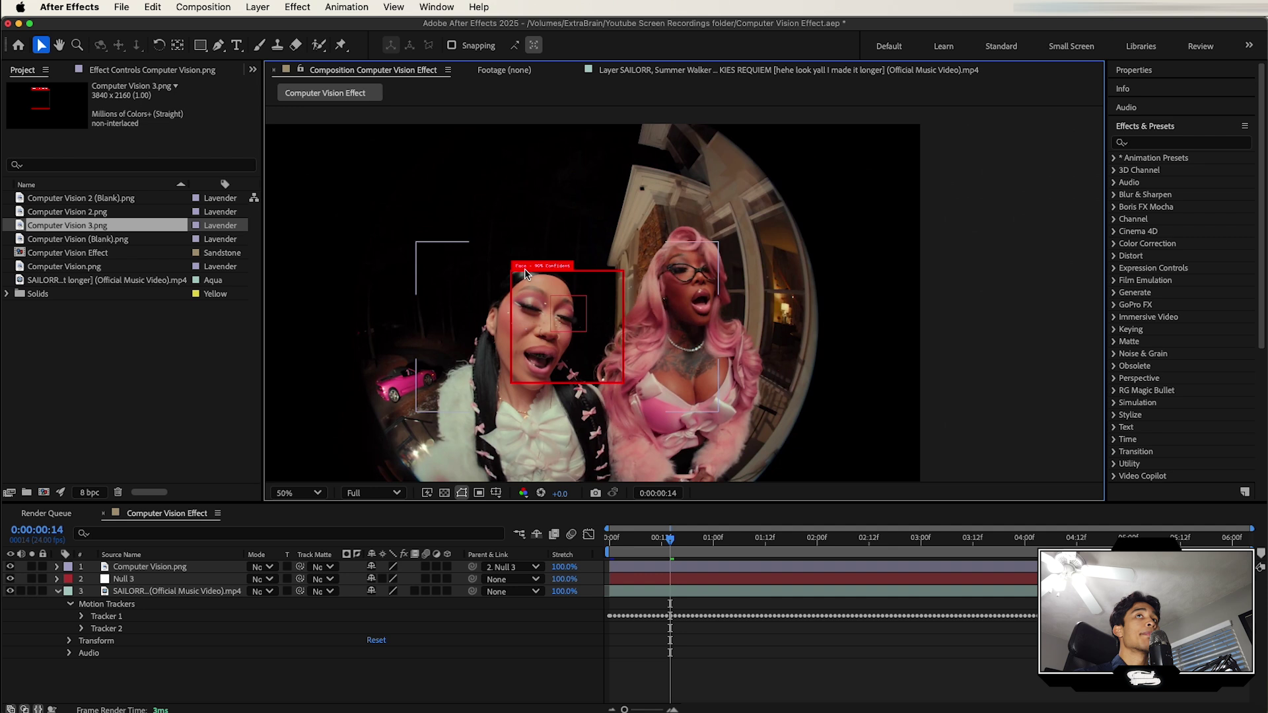
Apply Hue/Saturation to Computer Vision.png and rotate its Master Hue to about 282°.
left_click(1155, 143)
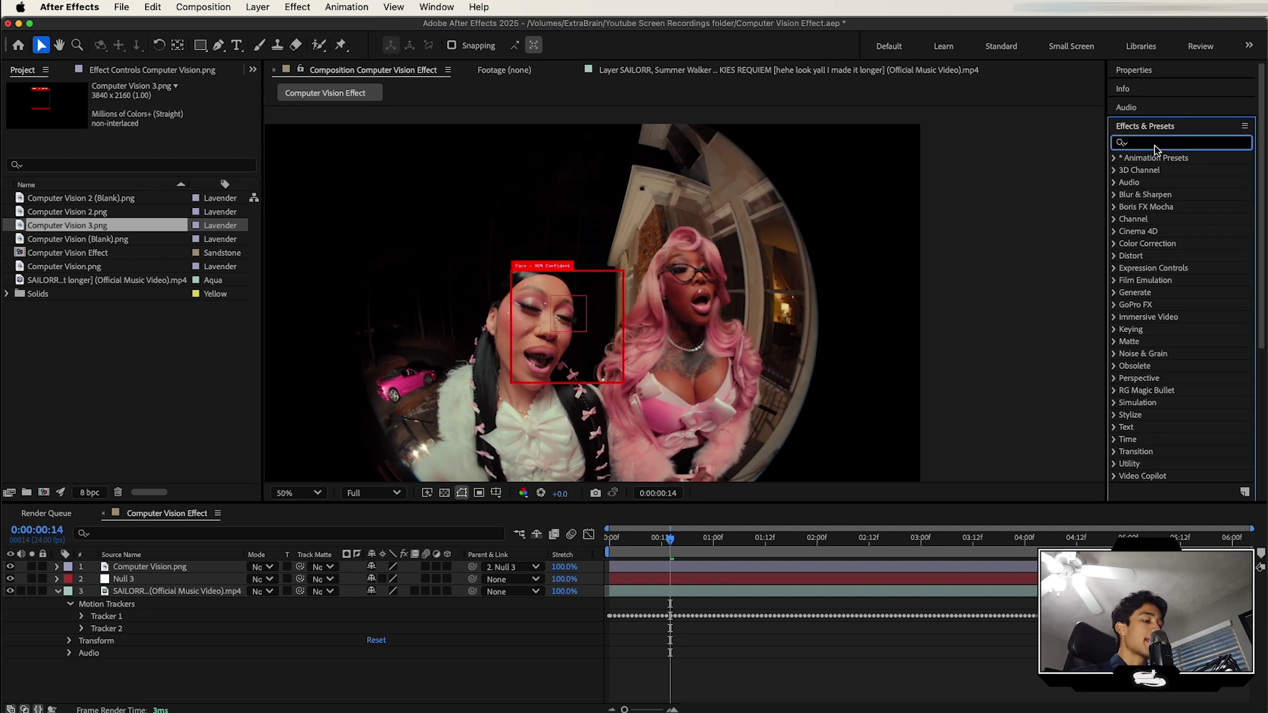
type("hue")
left_click_drag(1184, 231, 737, 571)
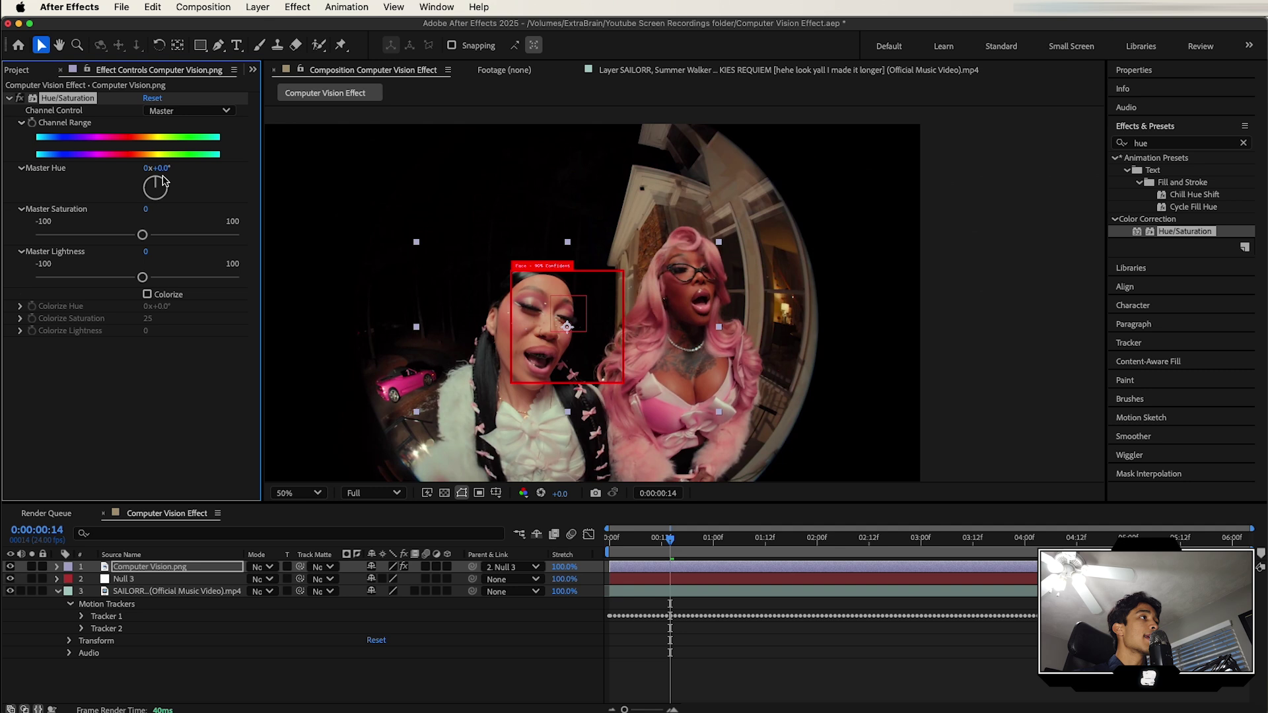
mouse_move(159, 184)
left_mouse_down()
mouse_move(130, 186)
mouse_move(131, 169)
mouse_move(162, 173)
left_mouse_up()
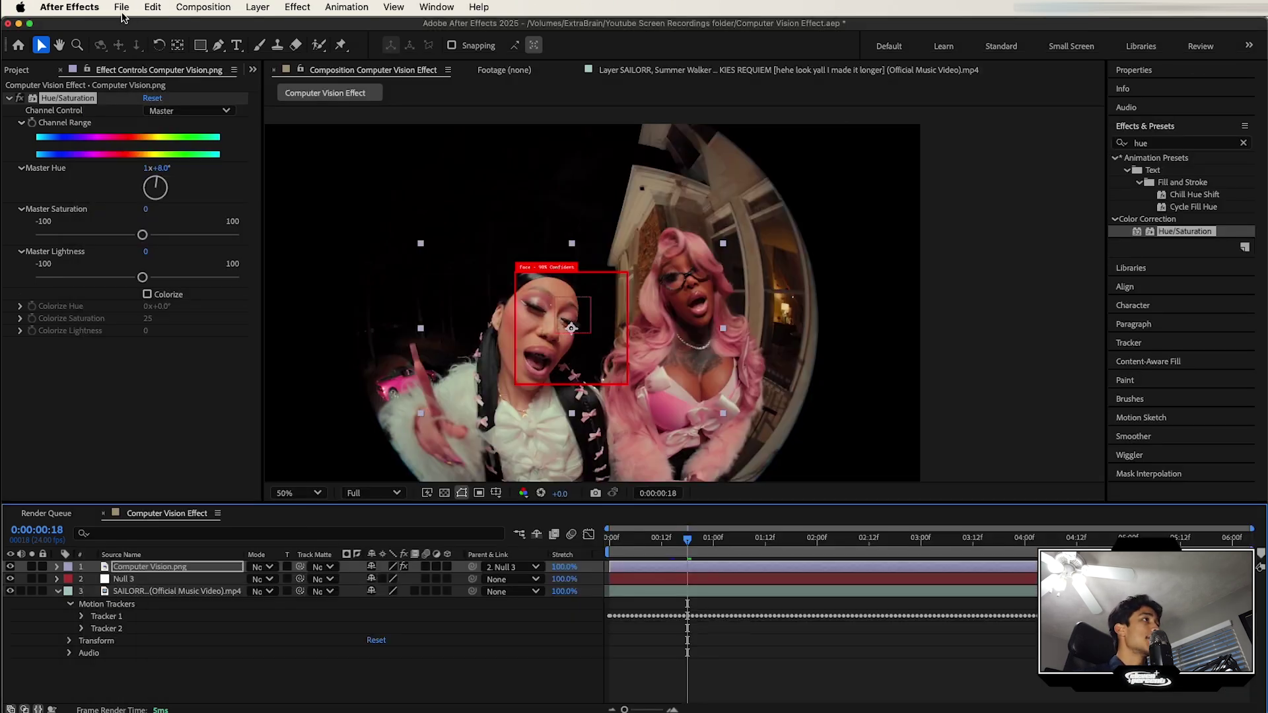
left_click(122, 13)
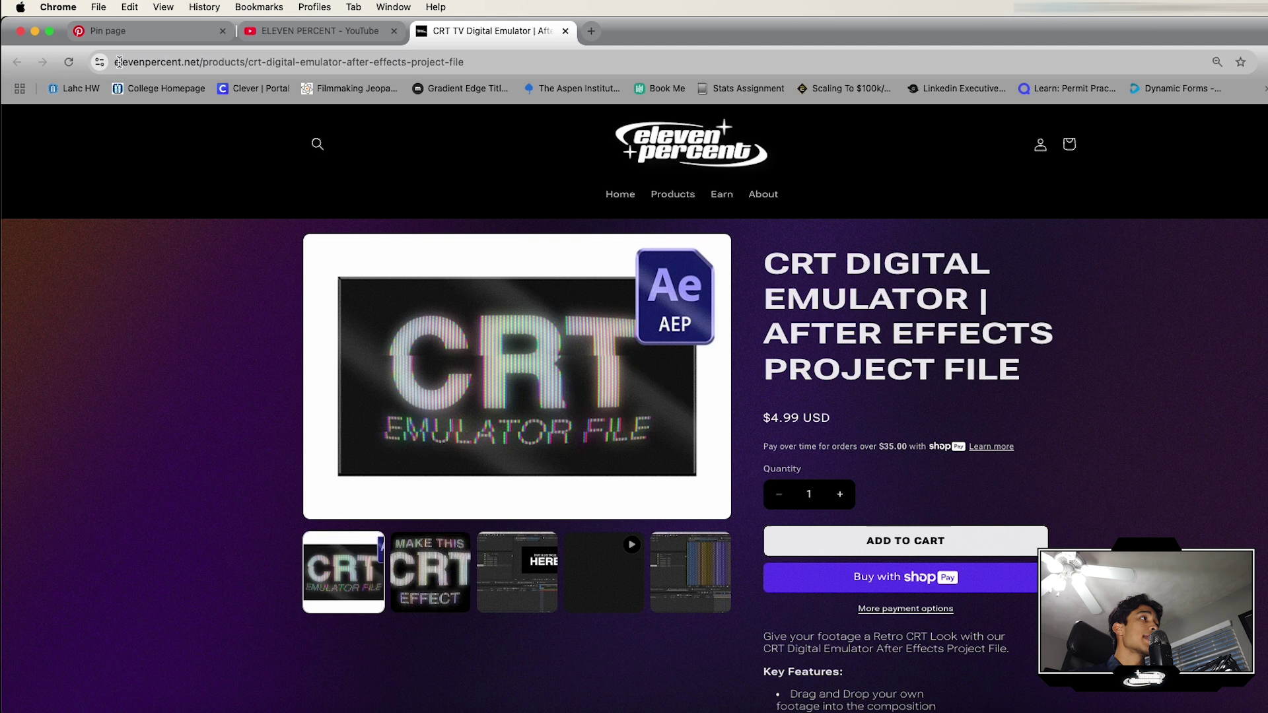
left_click(118, 62)
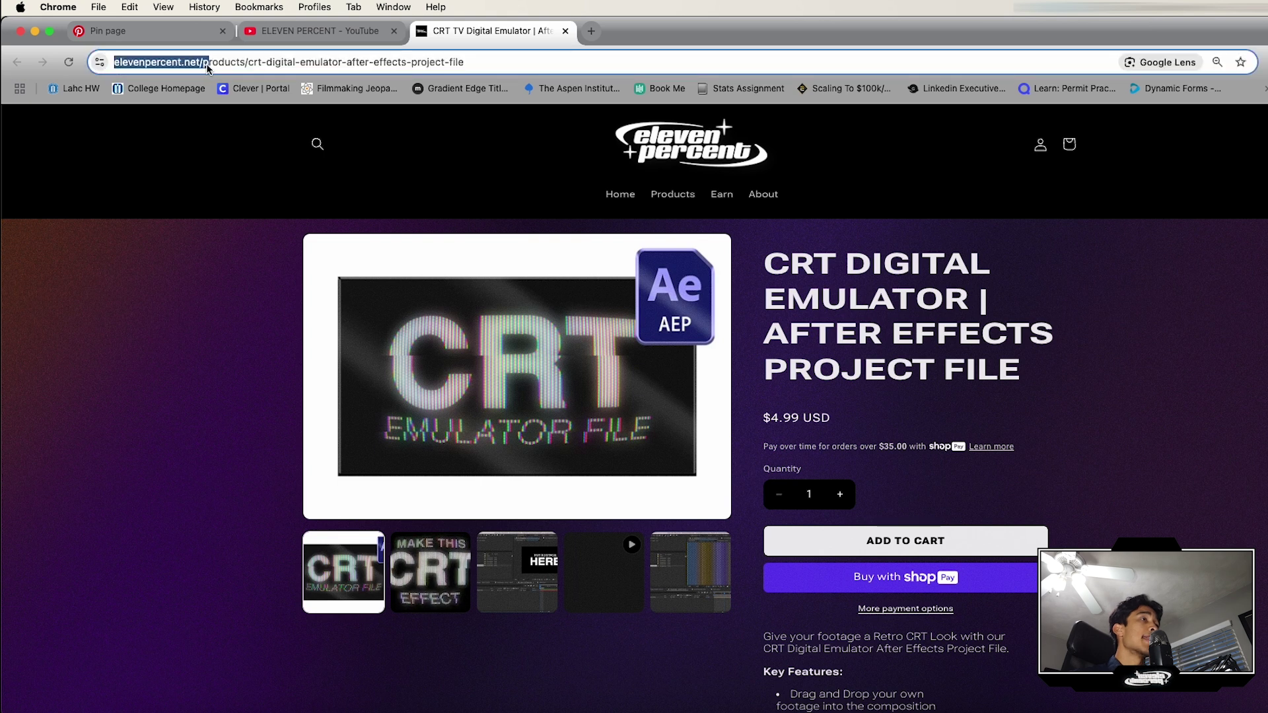
left_click_drag(206, 66, 208, 67)
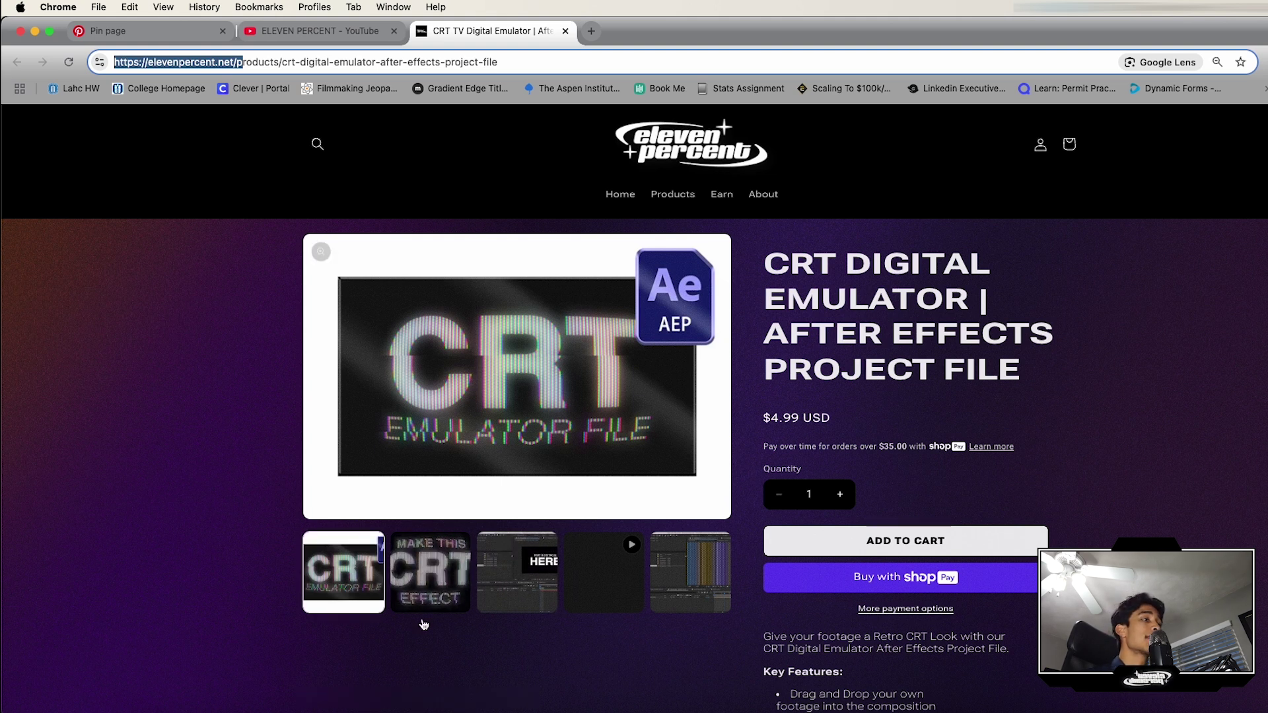
Return to After Effects and preview the CRT Test Footage project's FINAL EFFECT composition.
left_click(463, 709)
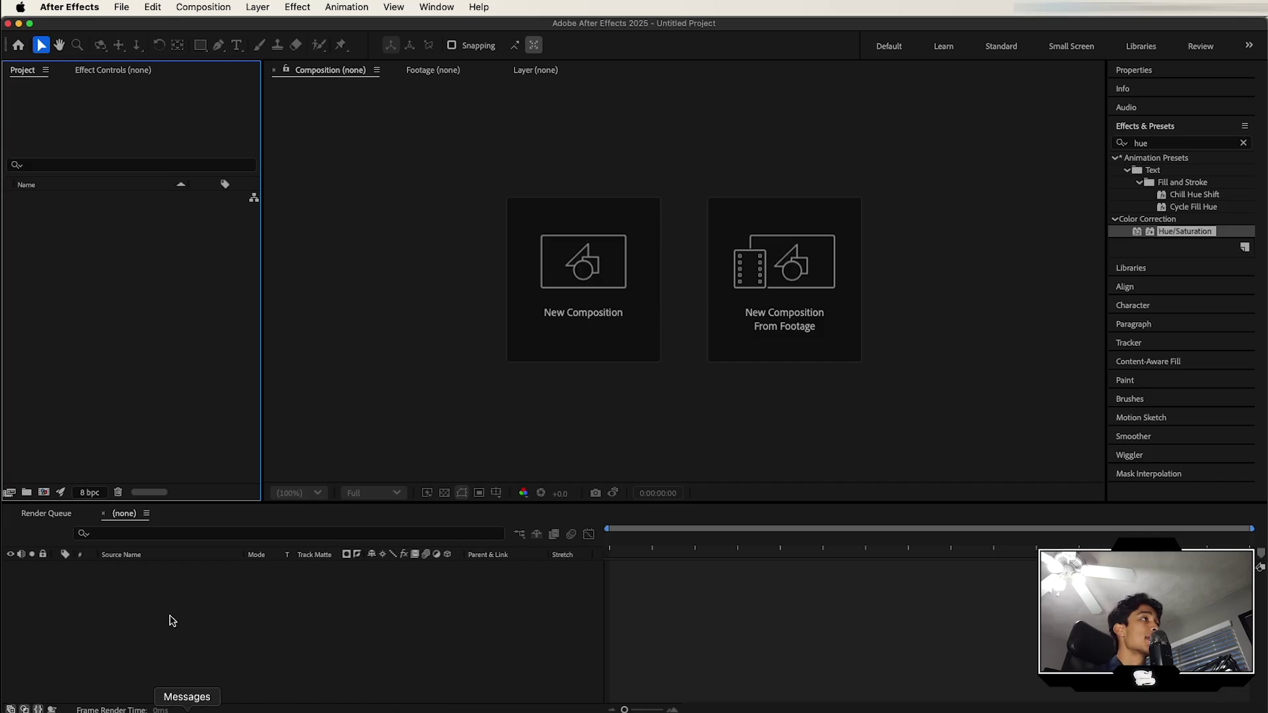
key("space")
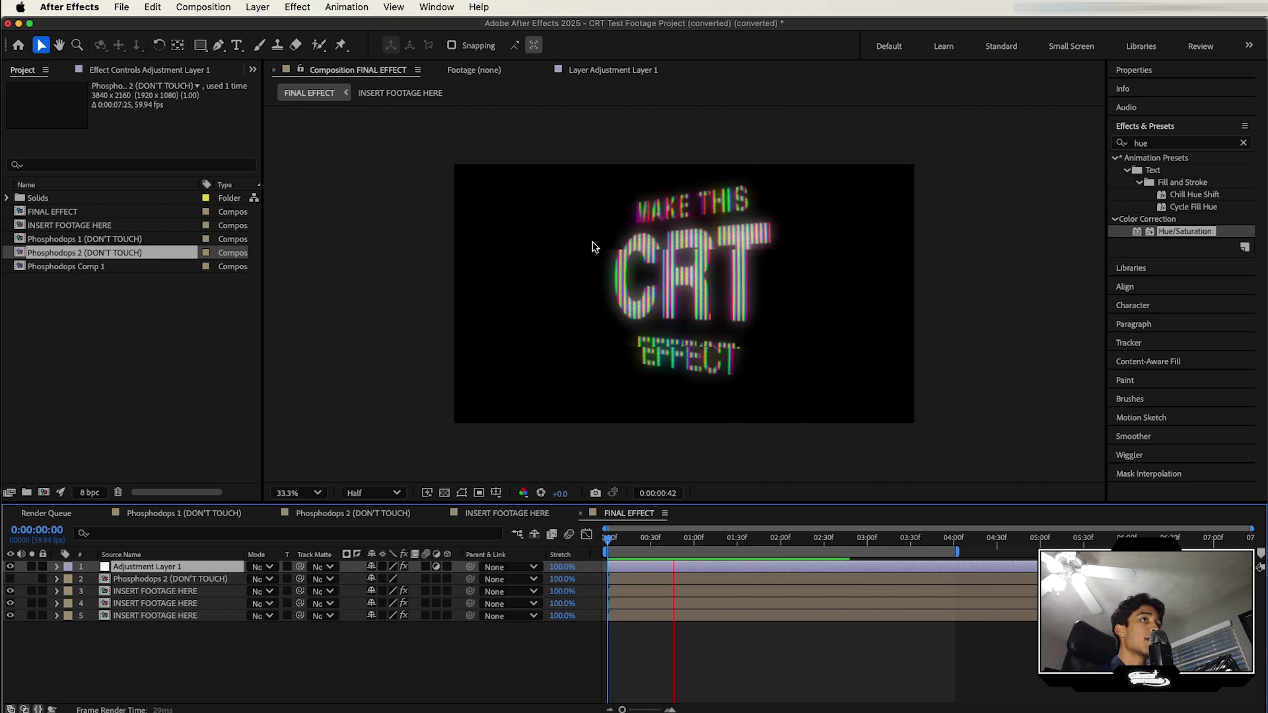
scroll(618, 272, "up", 3)
scroll(620, 274, "down", 2)
scroll(620, 276, "up", 2)
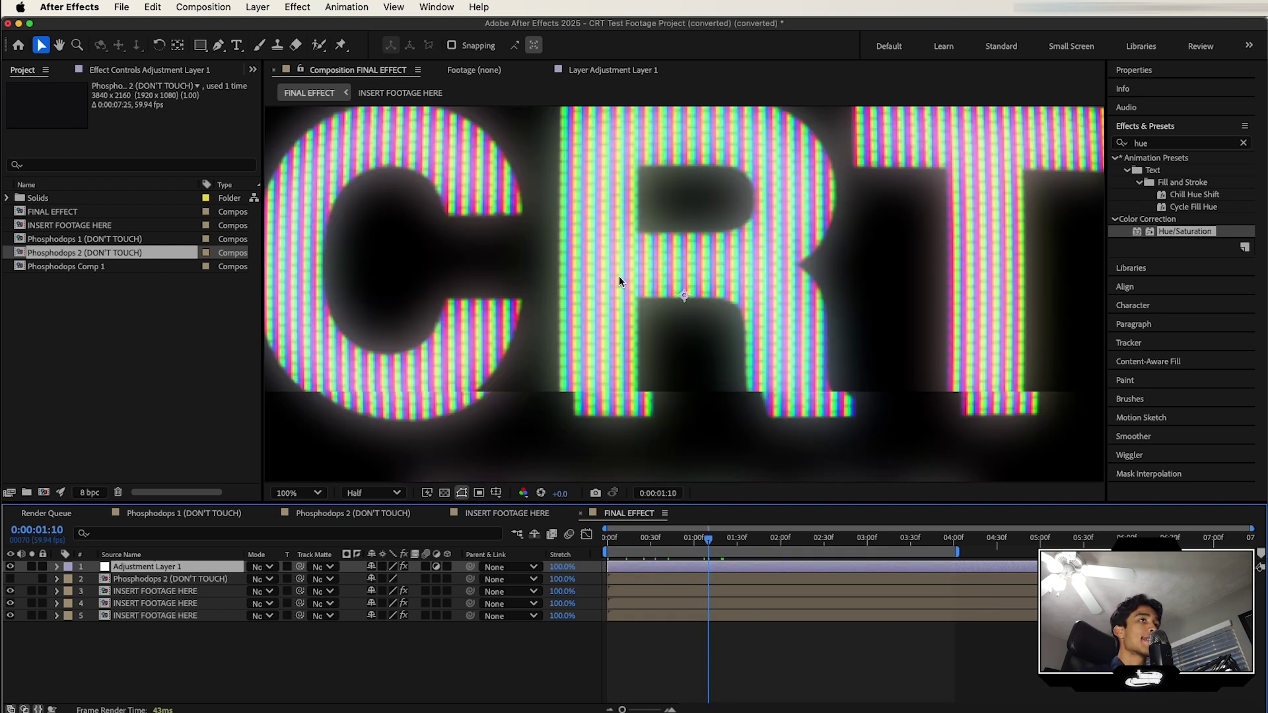
scroll(619, 276, "down", 2)
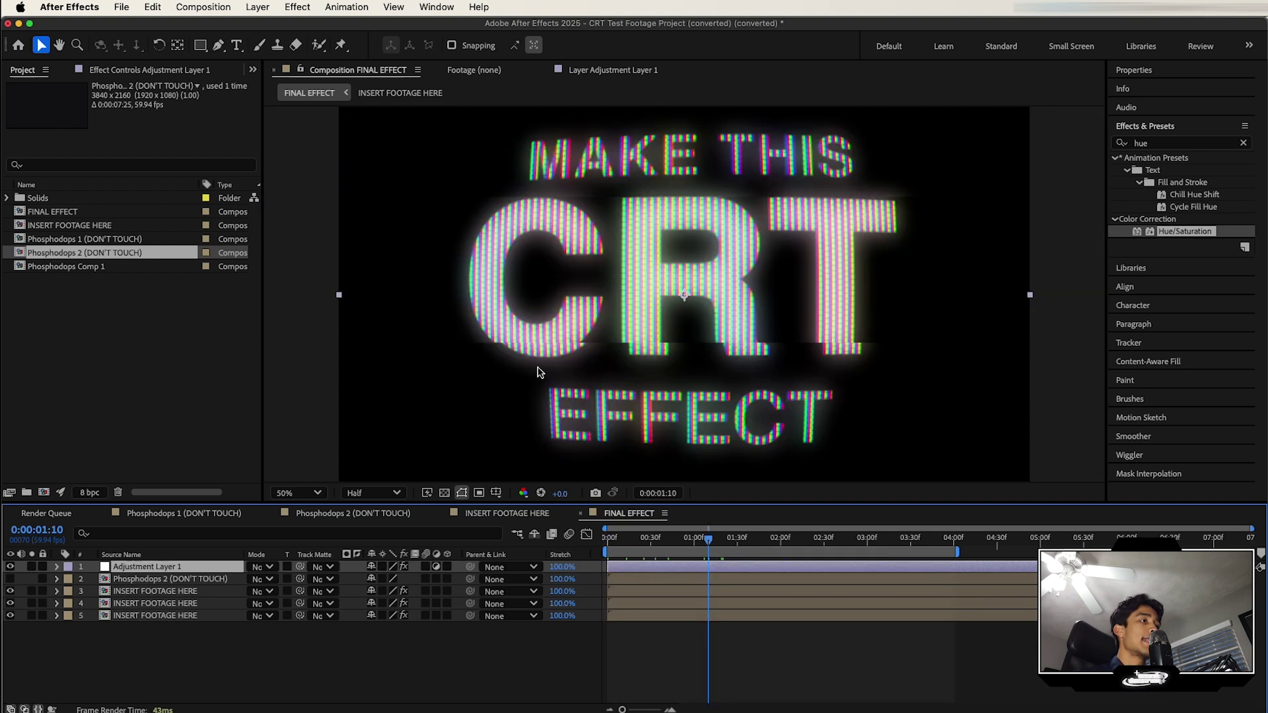
Drop Computer Vision Test.mp4 into INSERT FOOTAGE HERE and apply Brightness & Contrast to it.
left_click(486, 518)
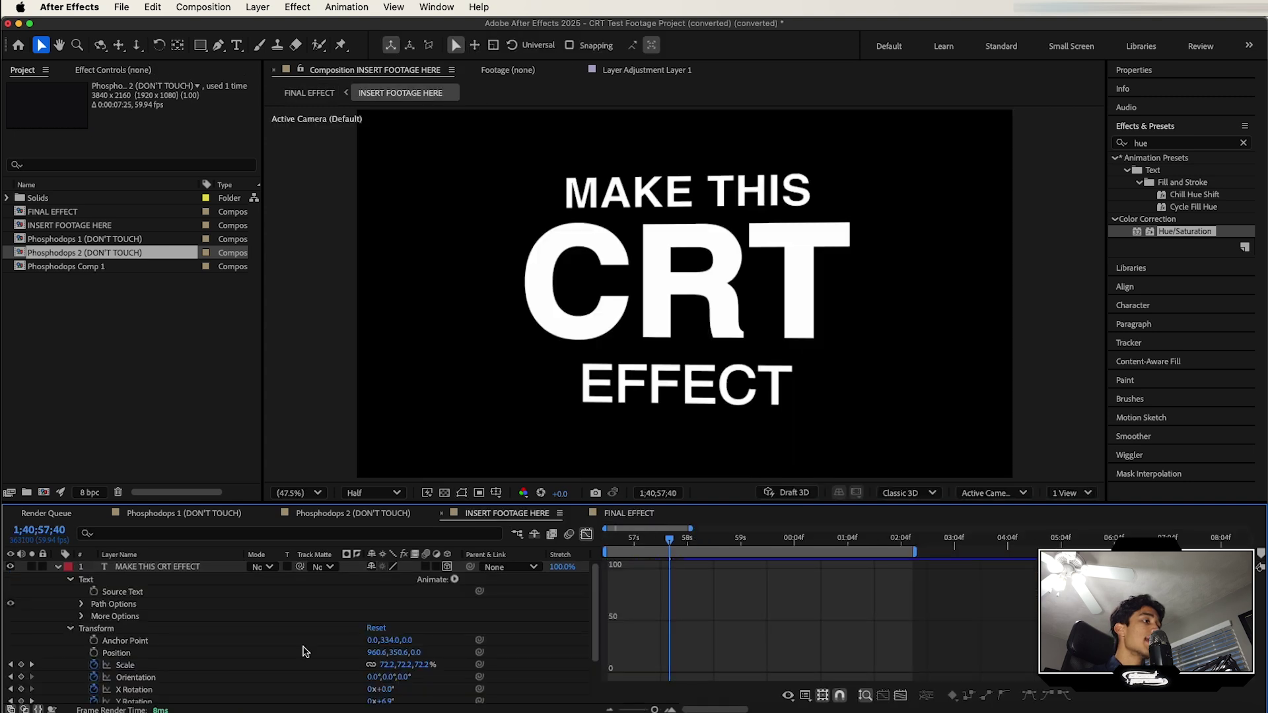
key("super+Tab")
left_click_drag(320, 198, 50, 598)
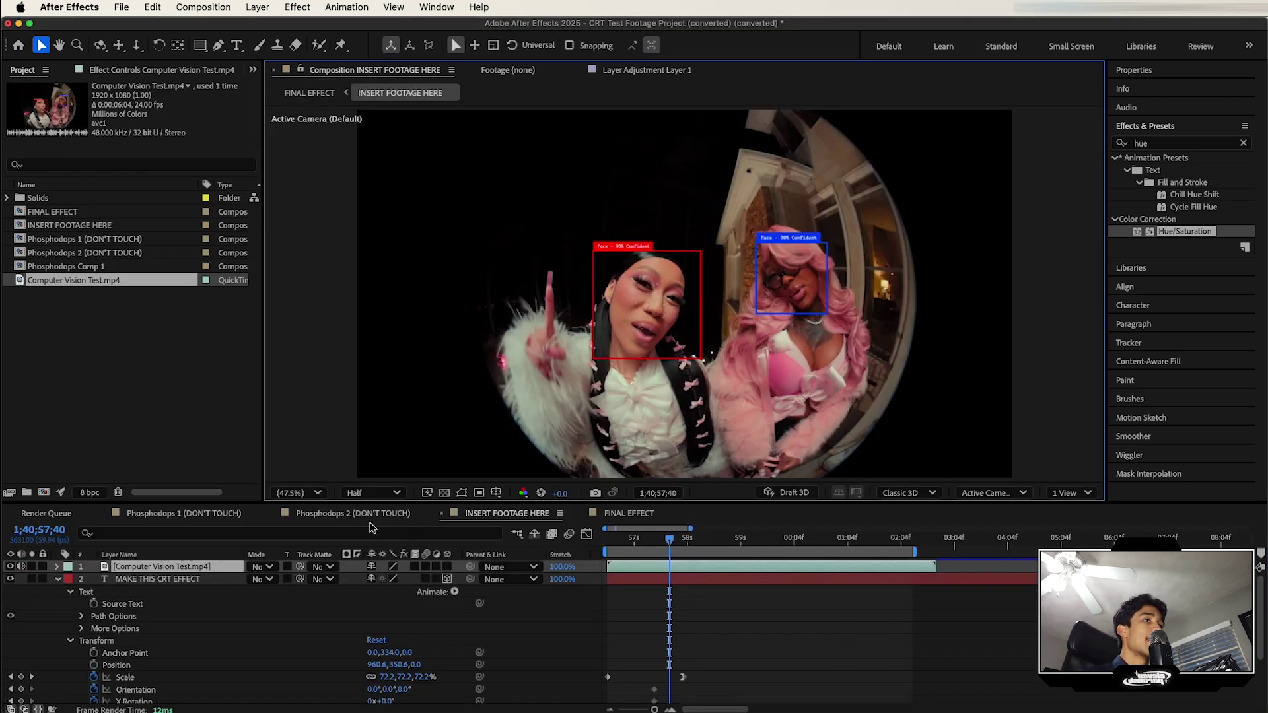
left_click(634, 516)
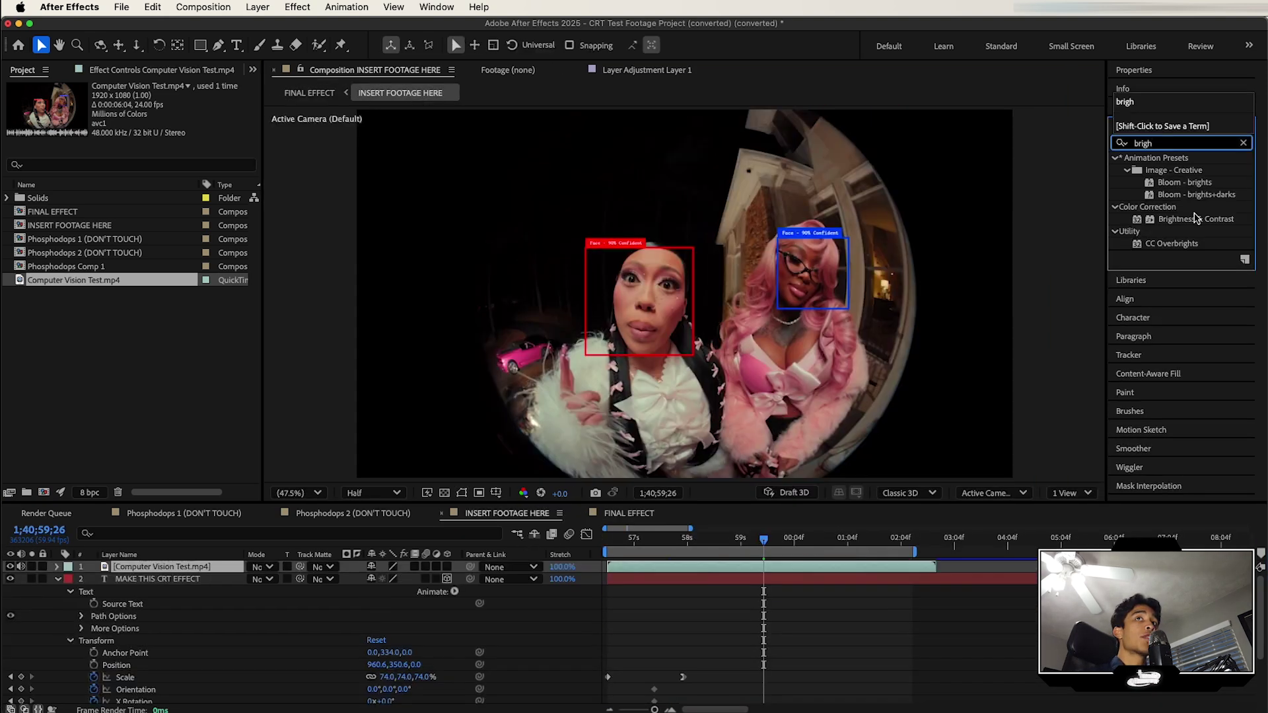
left_click_drag(729, 567, 729, 568)
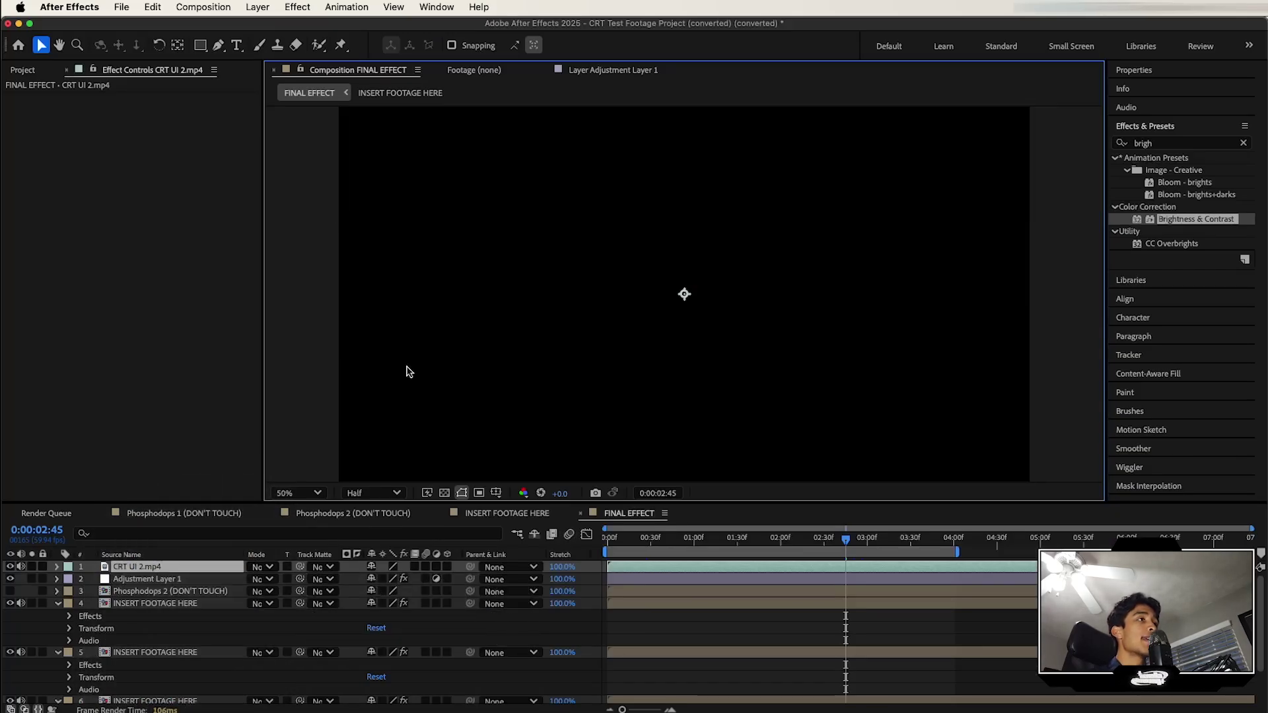
Set the CRT UI 2.mp4 layer's blending mode to Screen and preview from the start.
key("comma")
key("comma")
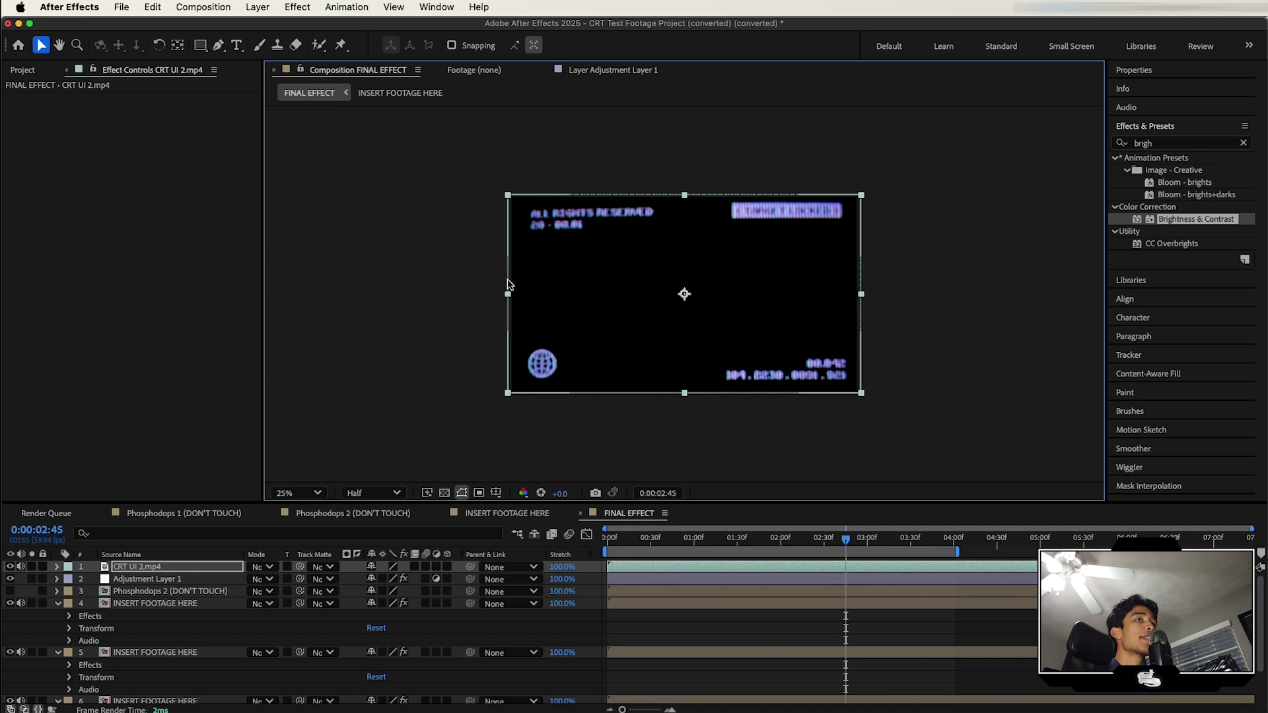
key("period")
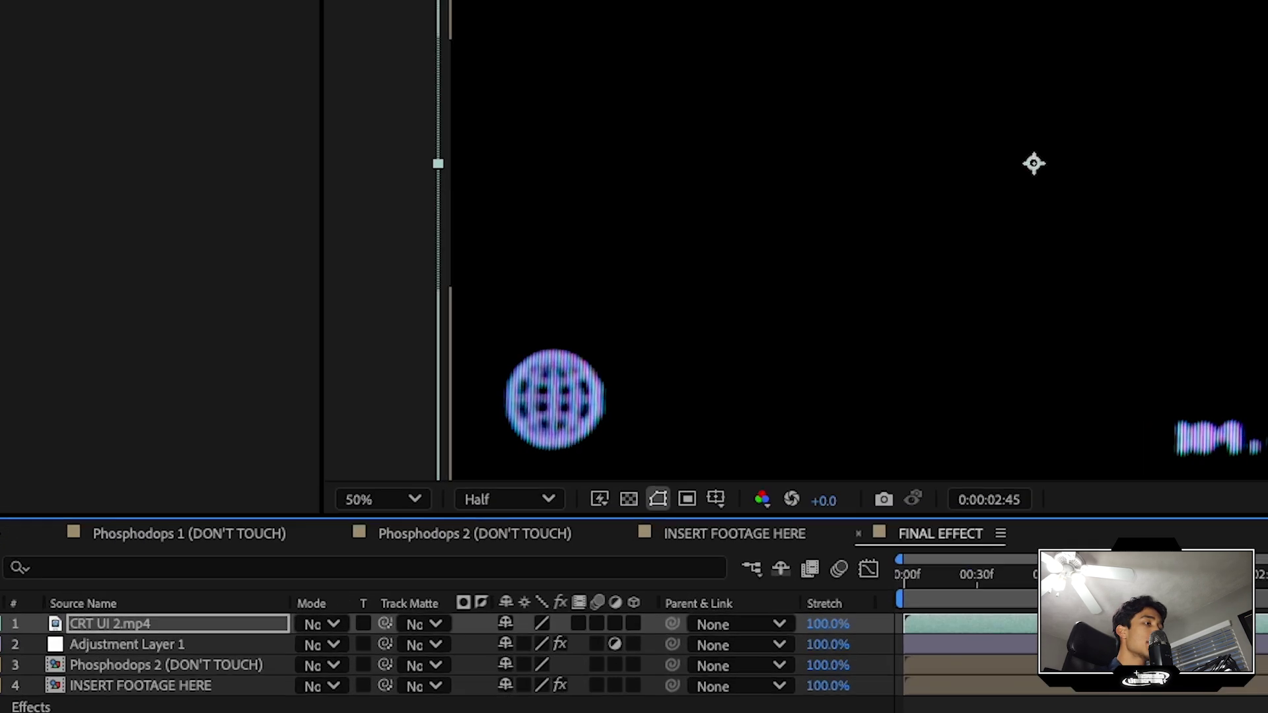
left_click(267, 568)
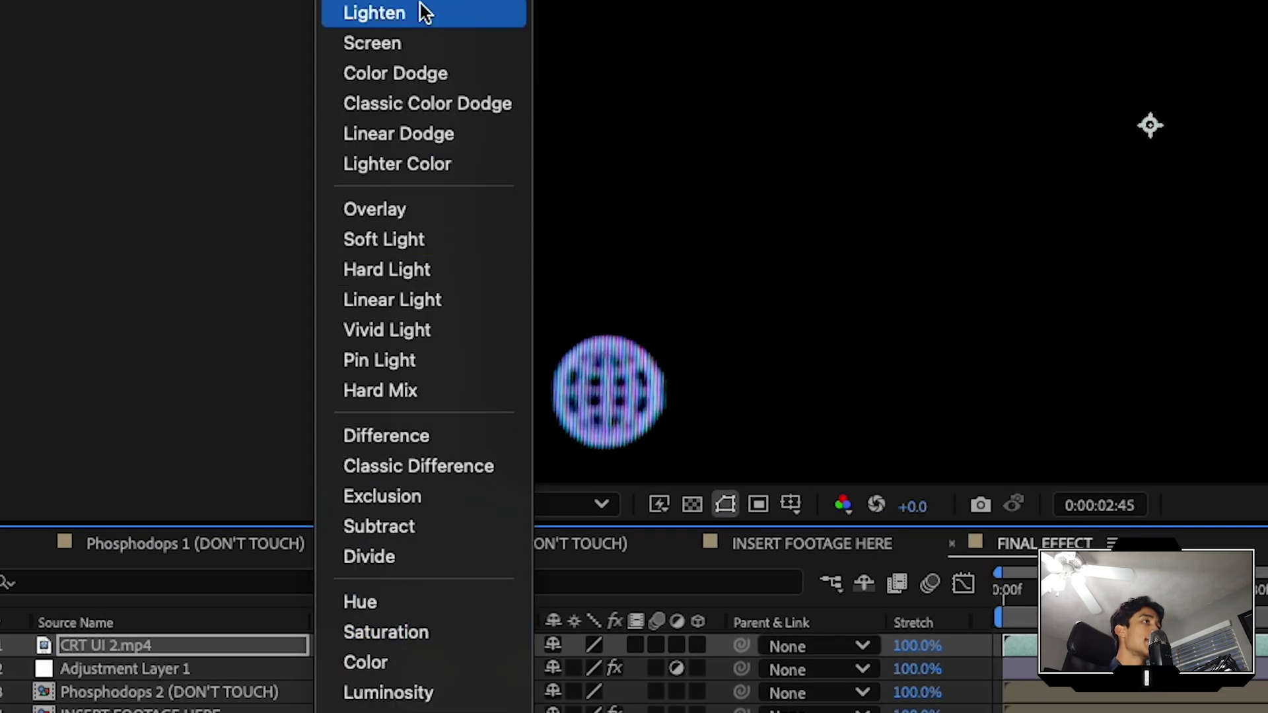
left_click(396, 43)
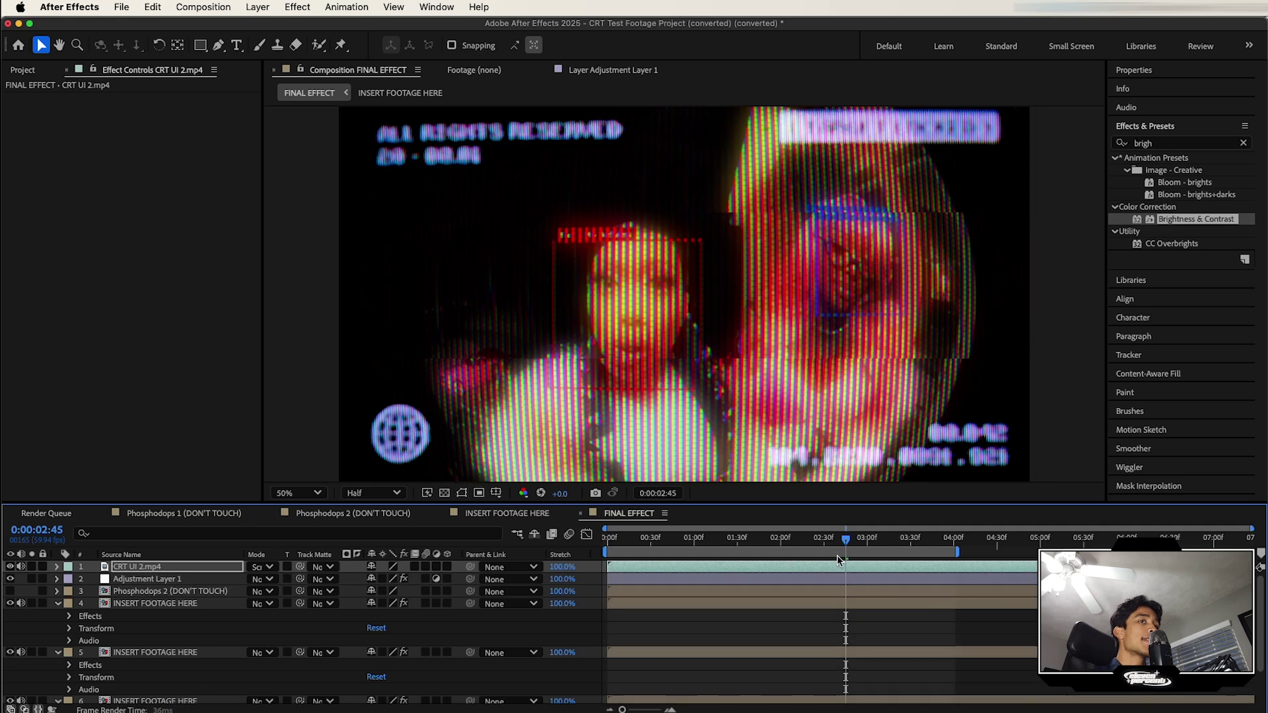
key("Home")
key("space")
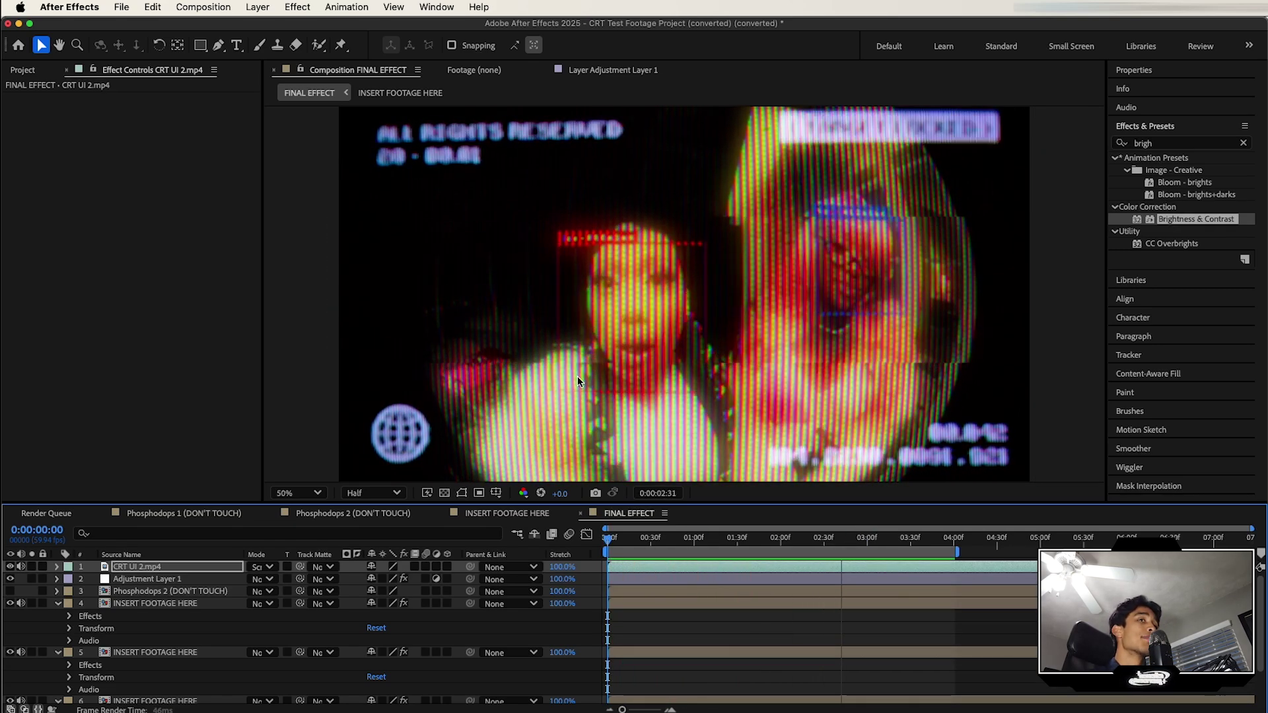
key("space")
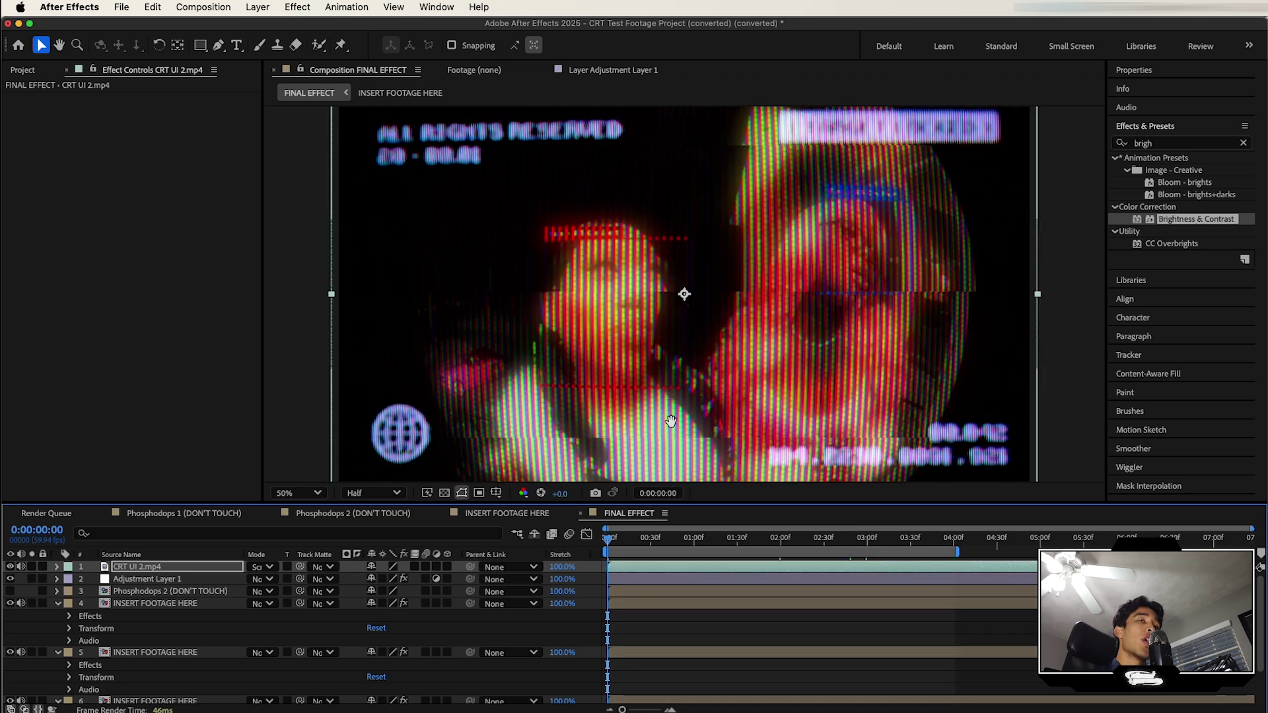
key("space")
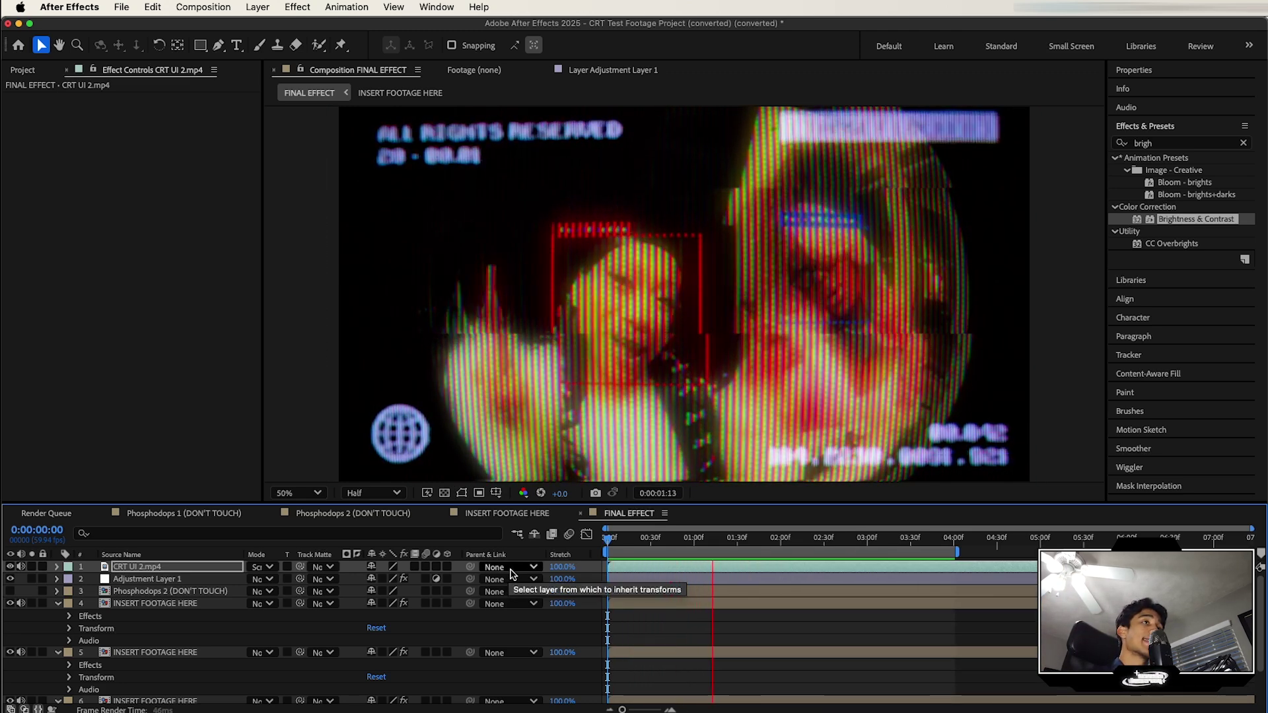
Apply Posterize Time at 12 fps to the Computer Vision Test.mp4 layer in INSERT FOOTAGE HERE.
left_click(503, 514)
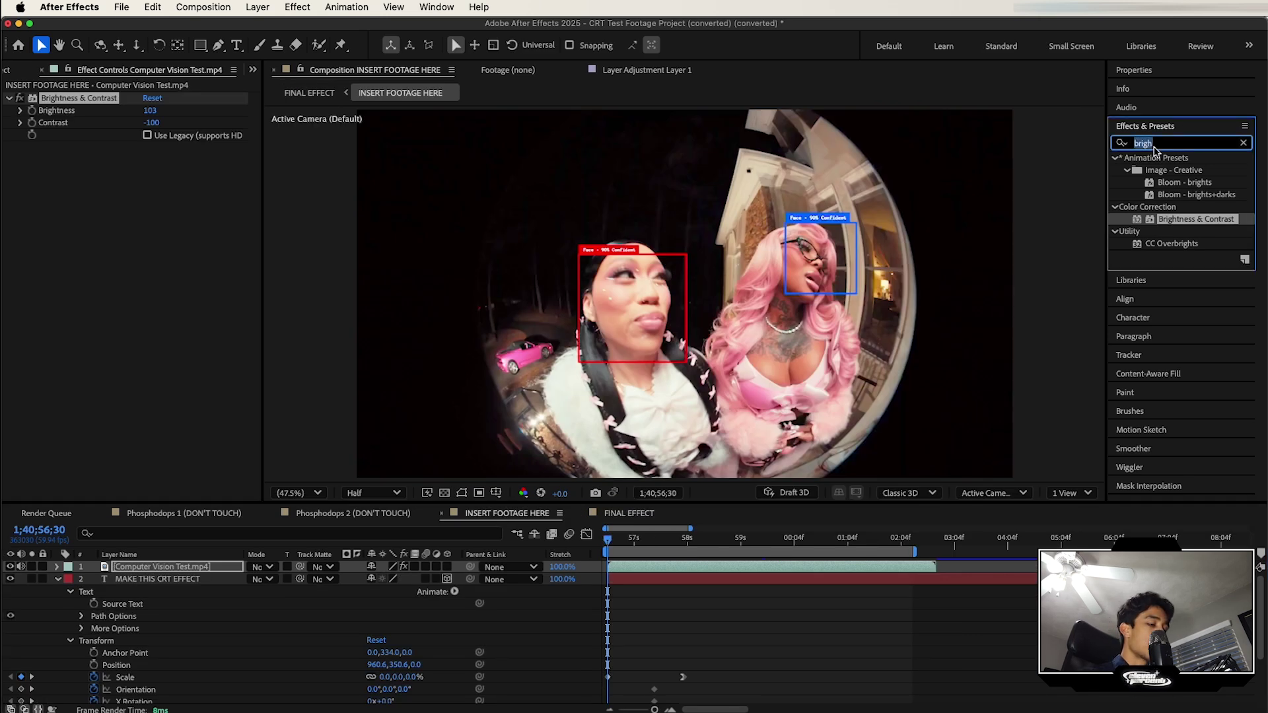
type("poster")
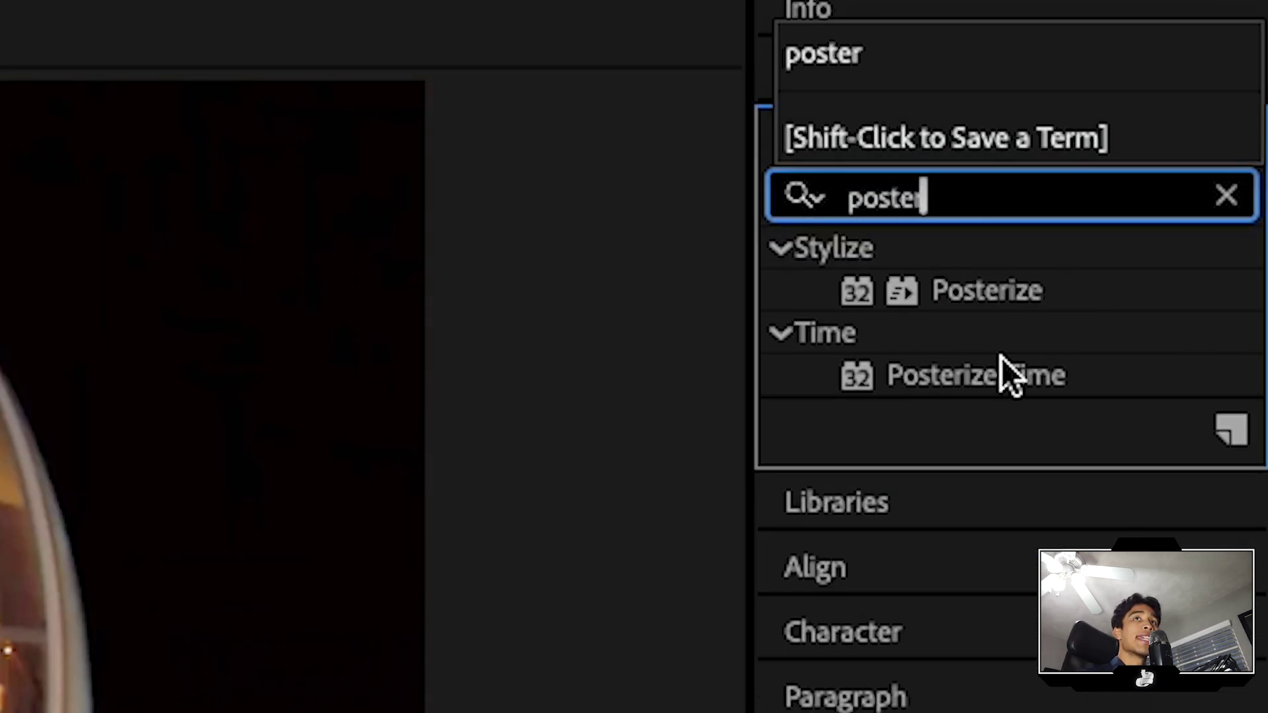
left_click_drag(1026, 362, 0, 712)
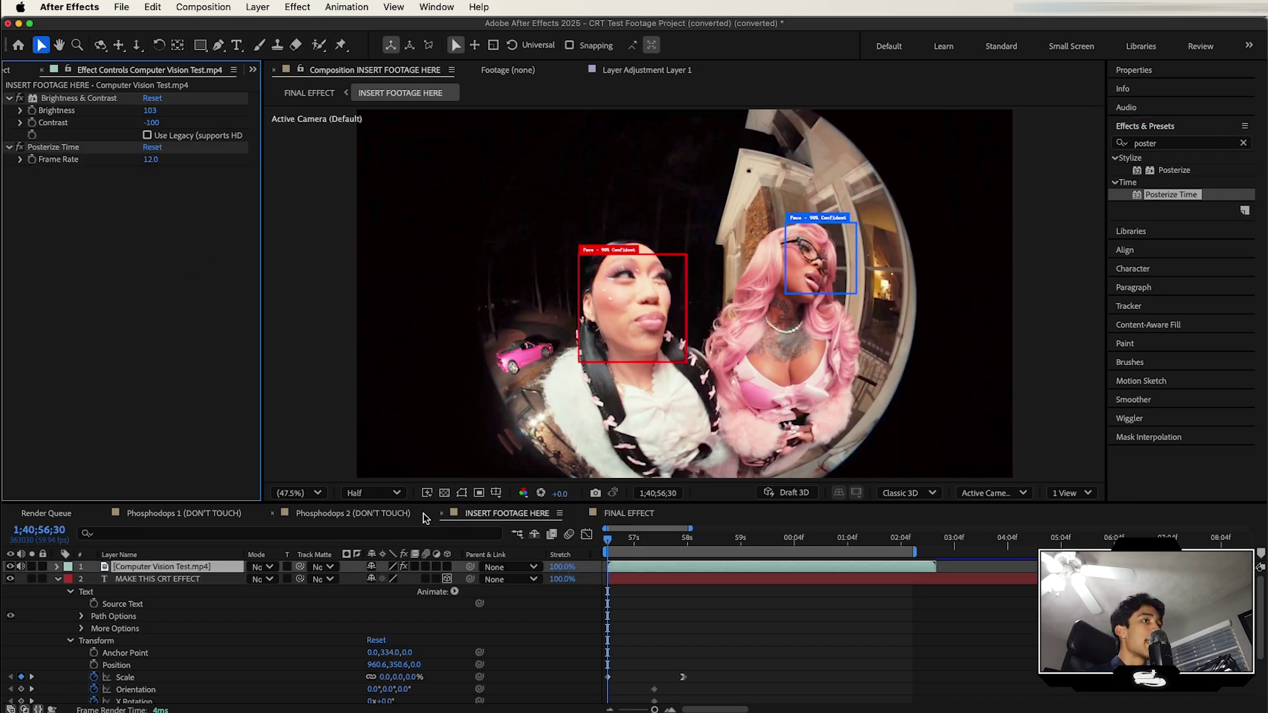
left_click(650, 516)
key("space")
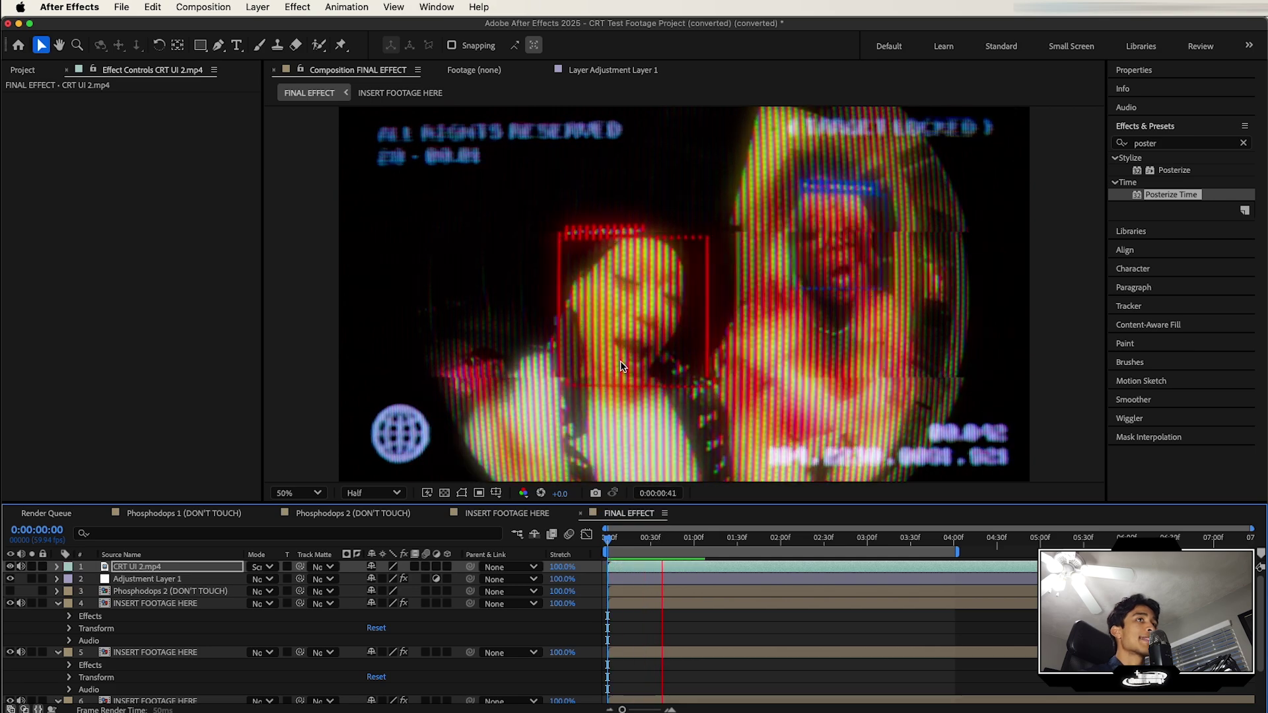